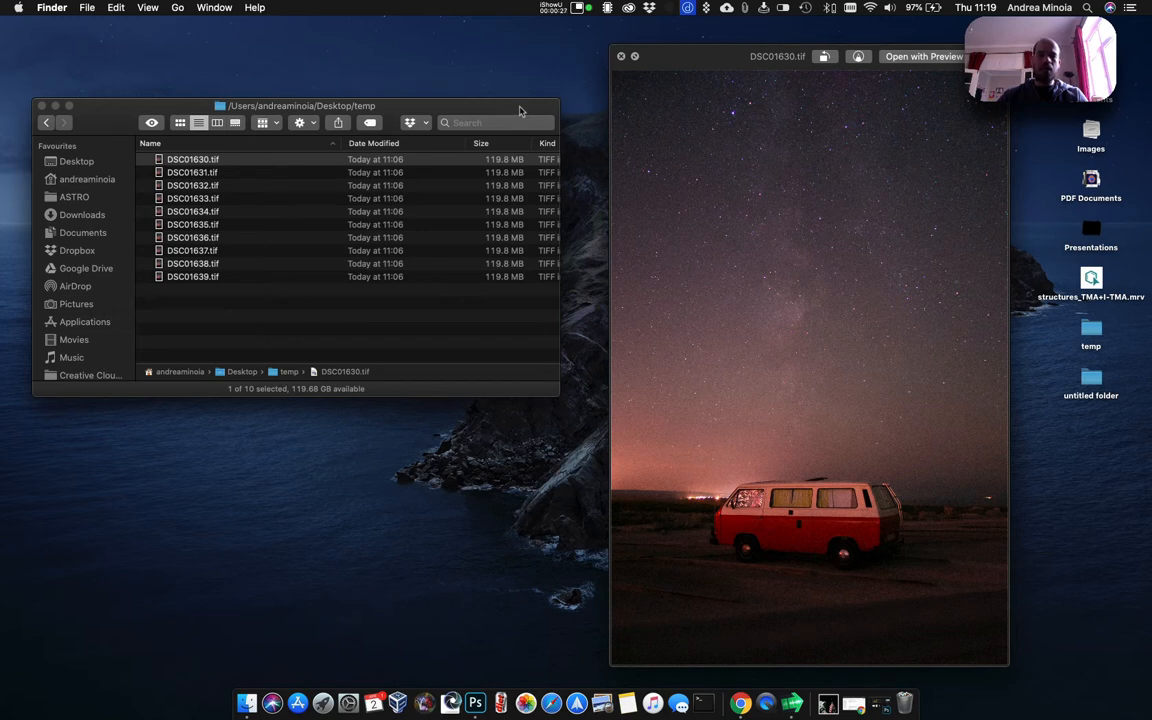
# Move the temp folder window higher, close the file preview, and select DSC01630.tif
pyautogui.moveTo(520, 110); pyautogui.dragTo(524, 57)
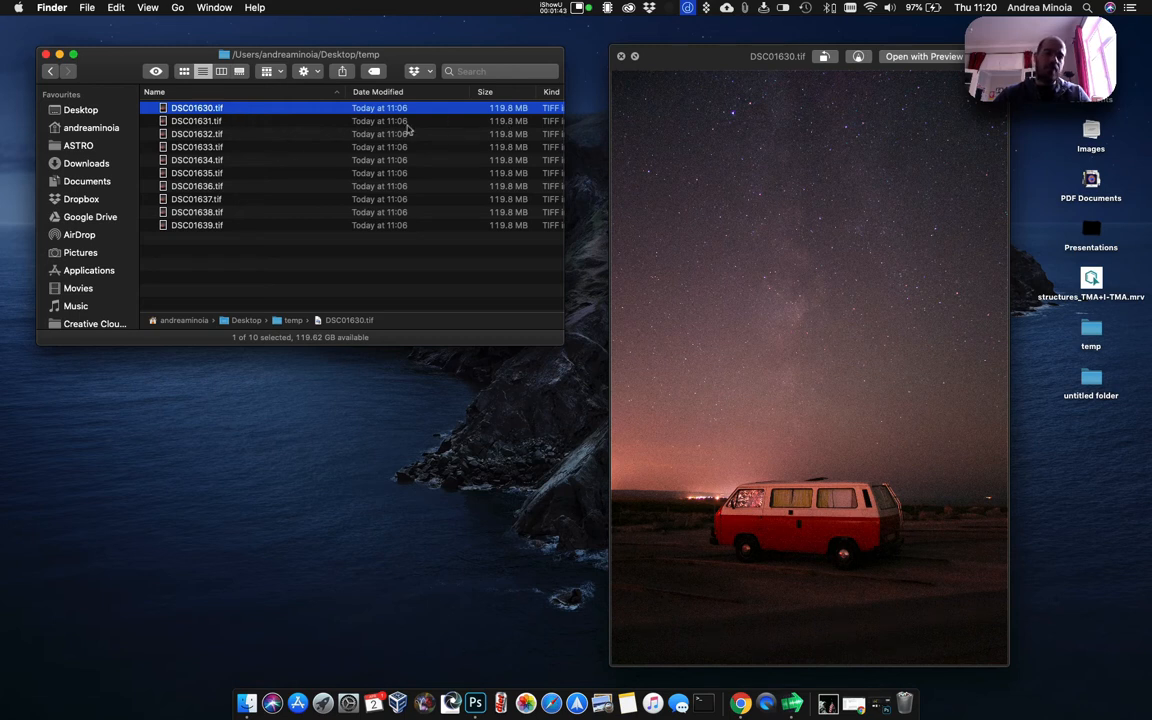
pyautogui.click(300, 238)
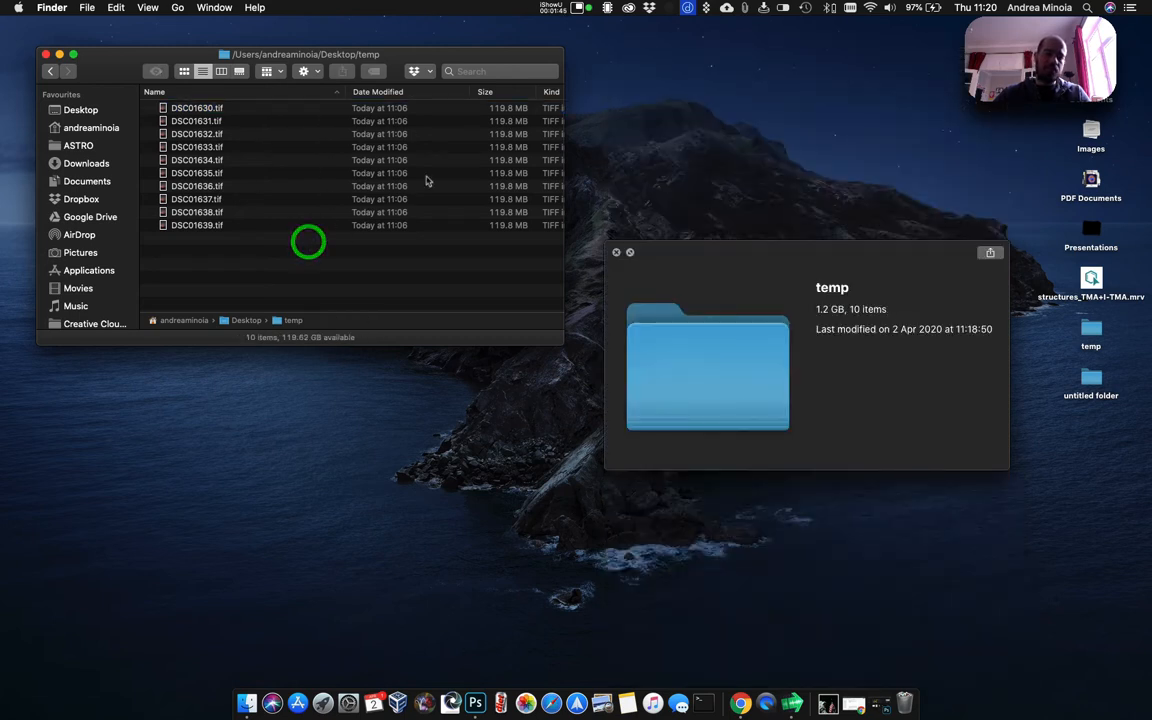
pyautogui.click(616, 252)
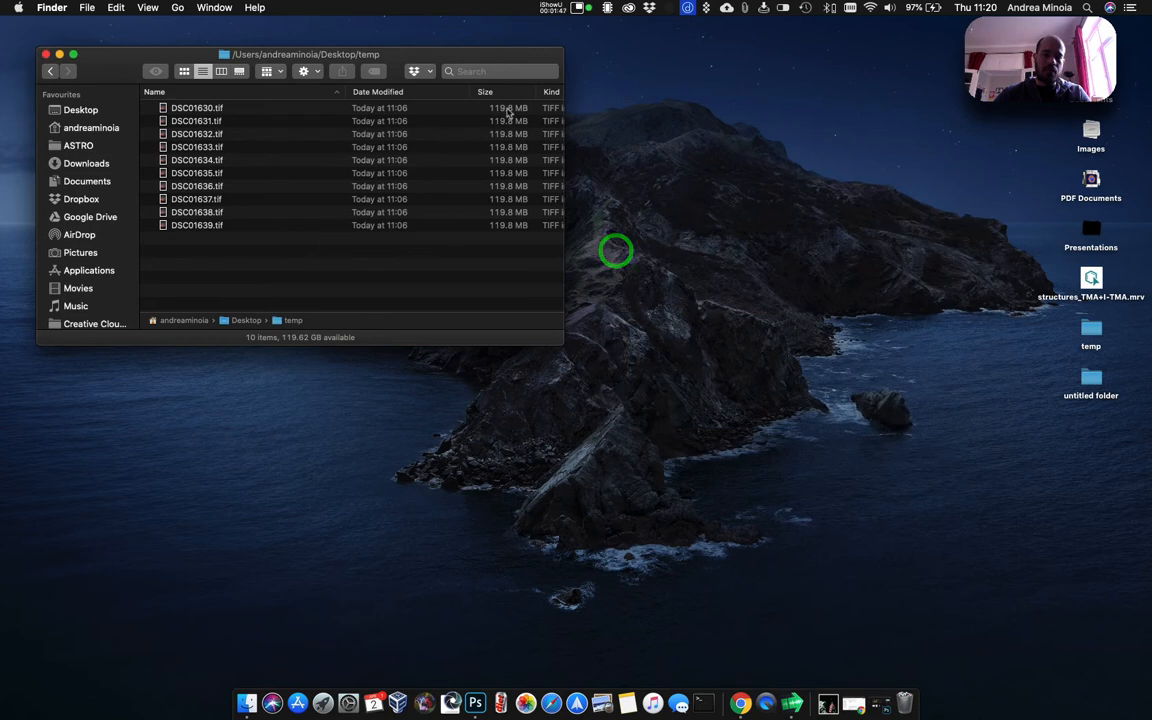
pyautogui.click(505, 110)
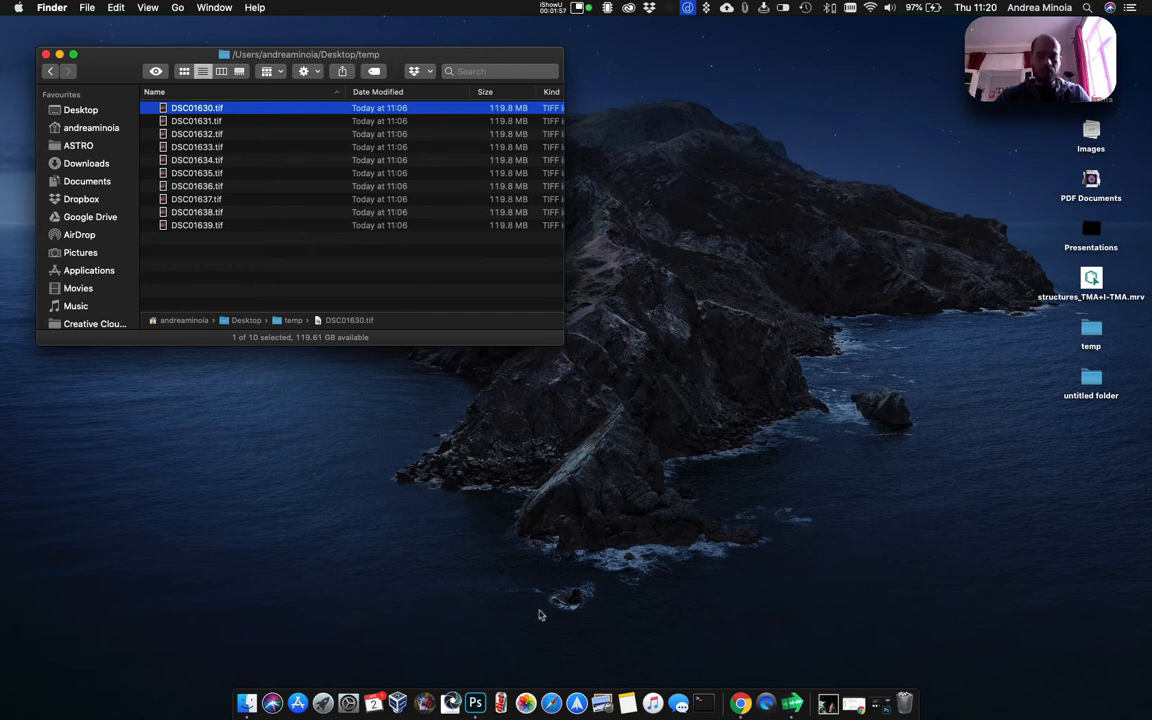
# Search for "sta" with Spotlight and launch StarryLandscapeStacker
pyautogui.press('super+space')
pyautogui.press('super+space')
pyautogui.write('sta')
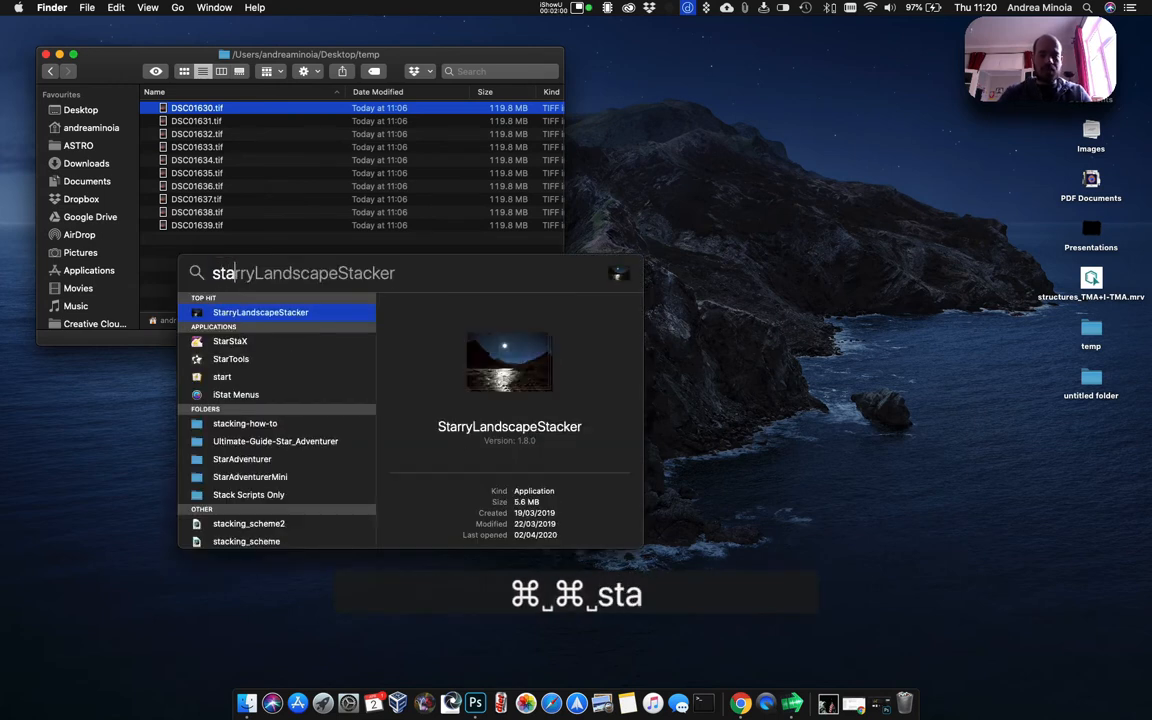
pyautogui.press('Return')
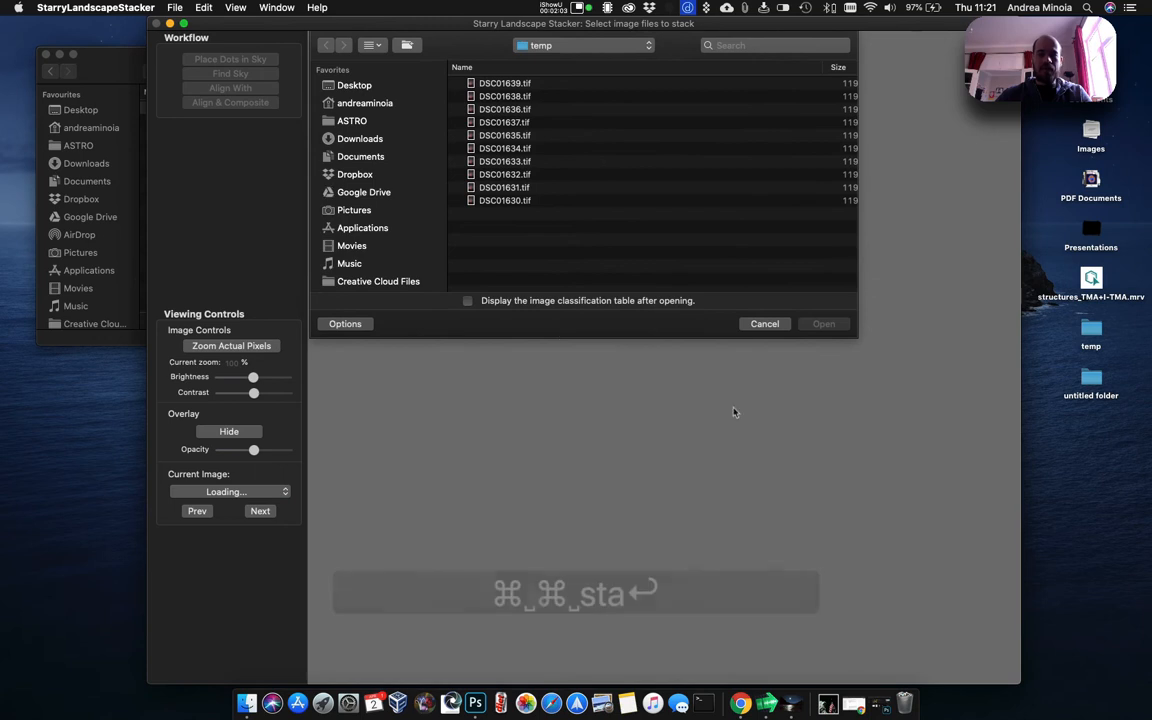
# Open all ten TIFF images from DSC01630.tif to DSC01639.tif in the temp folder for stacking
pyautogui.click(511, 84)
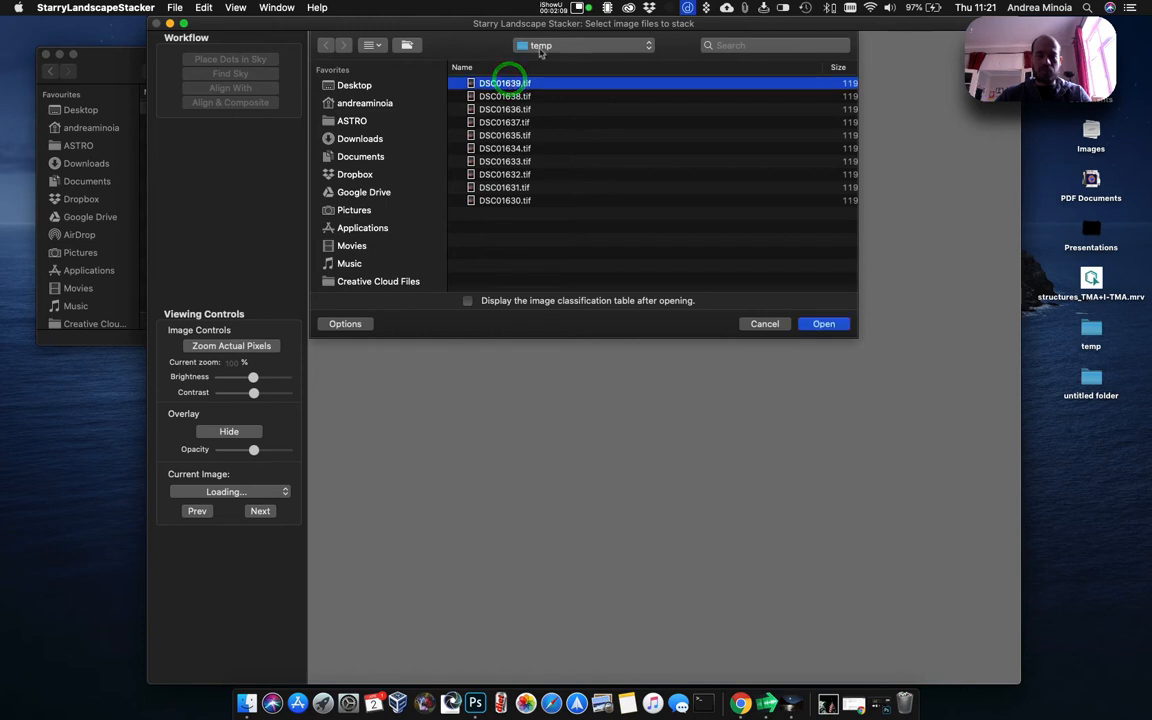
pyautogui.keyDown('shift'); pyautogui.click(522, 200); pyautogui.keyUp('shift')
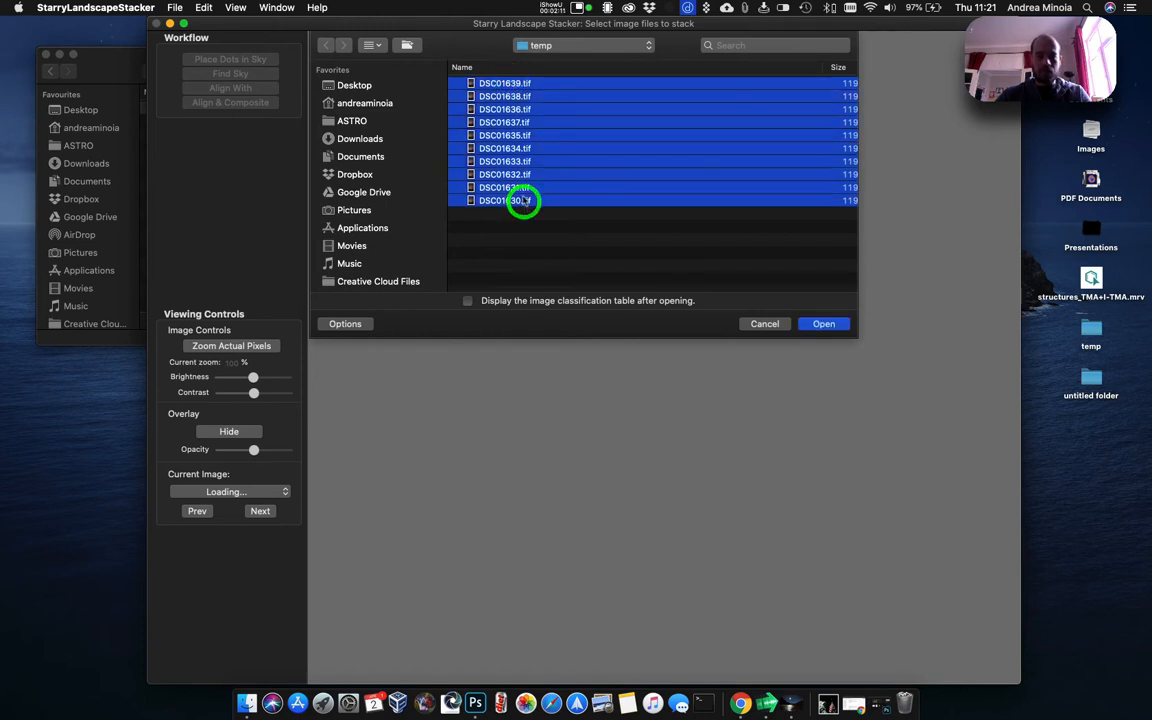
pyautogui.click(832, 328)
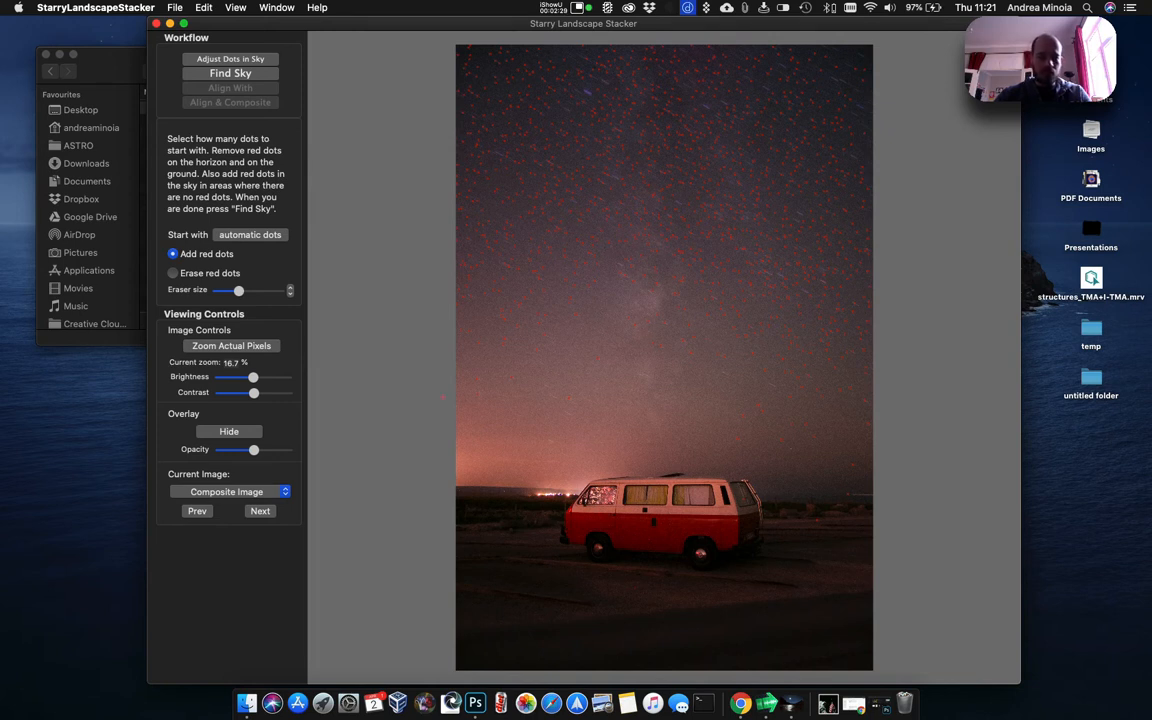
# Increase the eraser size slightly and add red dots across the sparse lower sky above the van
pyautogui.click(240, 290)
pyautogui.moveTo(240, 290); pyautogui.dragTo(249, 290)
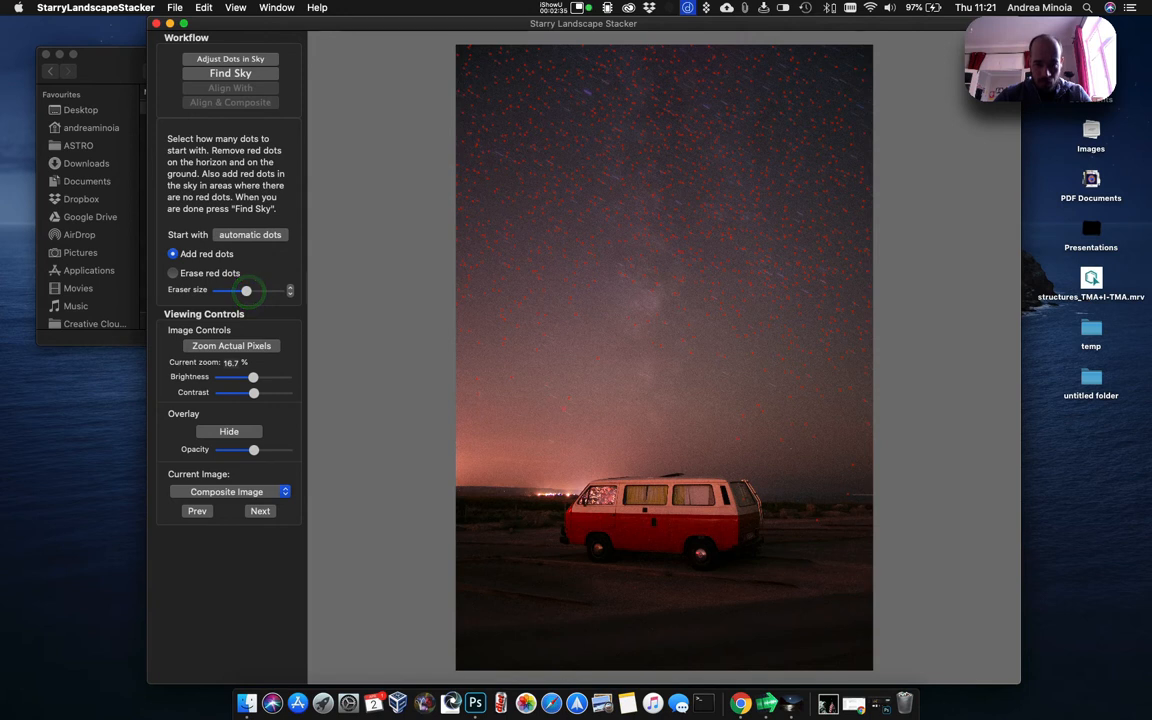
pyautogui.click(612, 398)
pyautogui.click(522, 429)
pyautogui.click(489, 404)
pyautogui.click(697, 411)
pyautogui.click(726, 393)
pyautogui.click(638, 435)
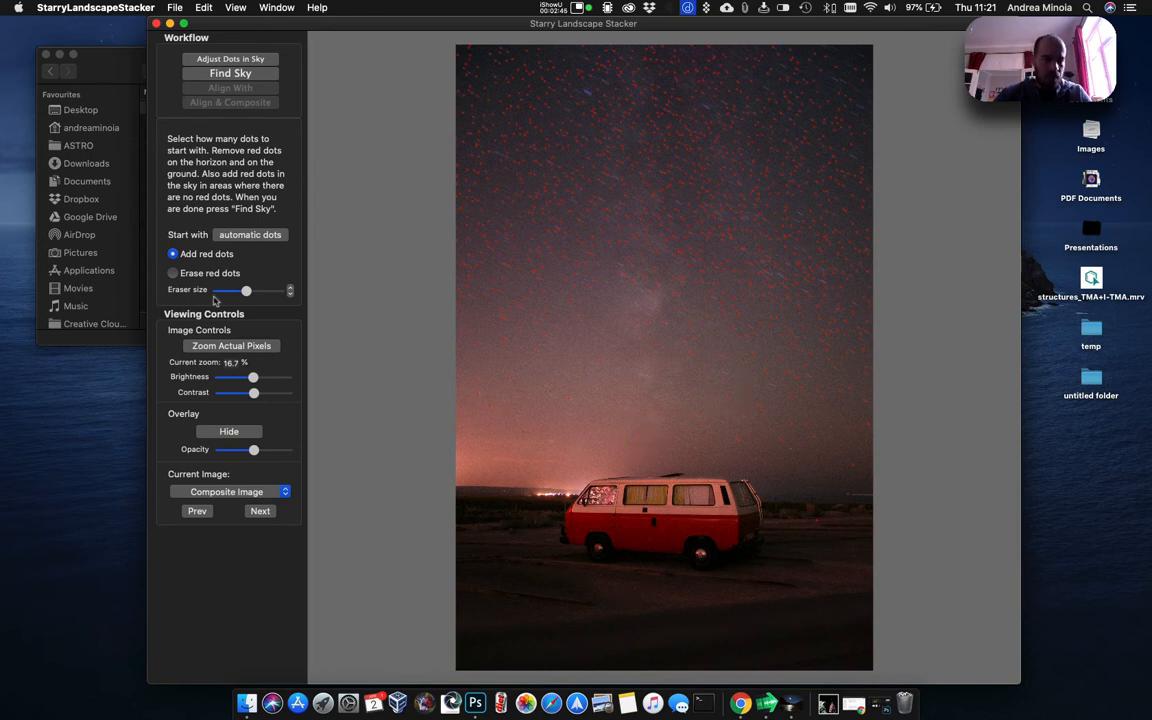
# Erase the red dots from the van, the ground and the horizon using Erase red dots
pyautogui.click(216, 281)
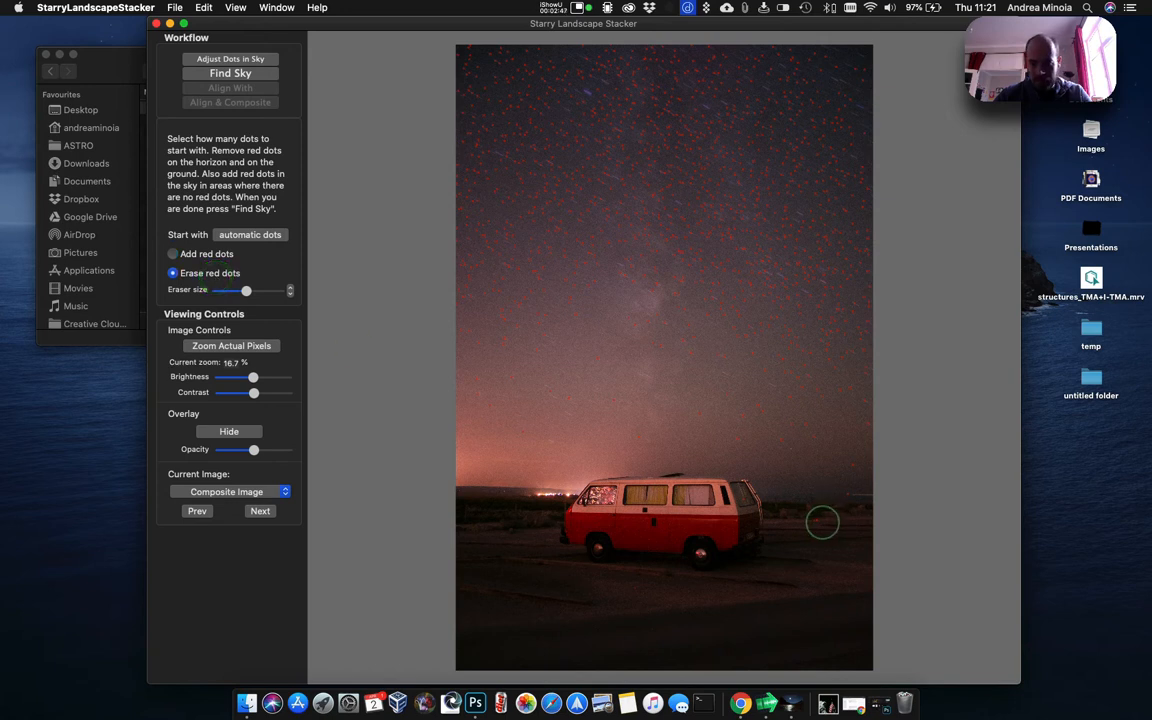
pyautogui.click(822, 522)
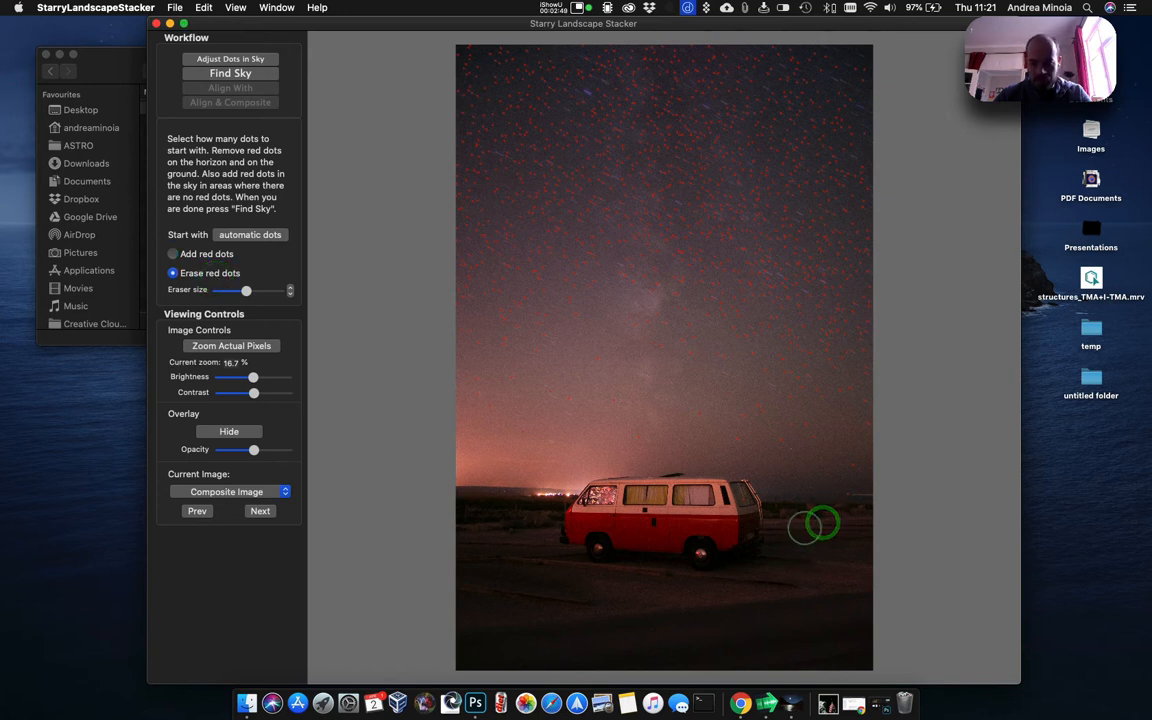
pyautogui.click(744, 497)
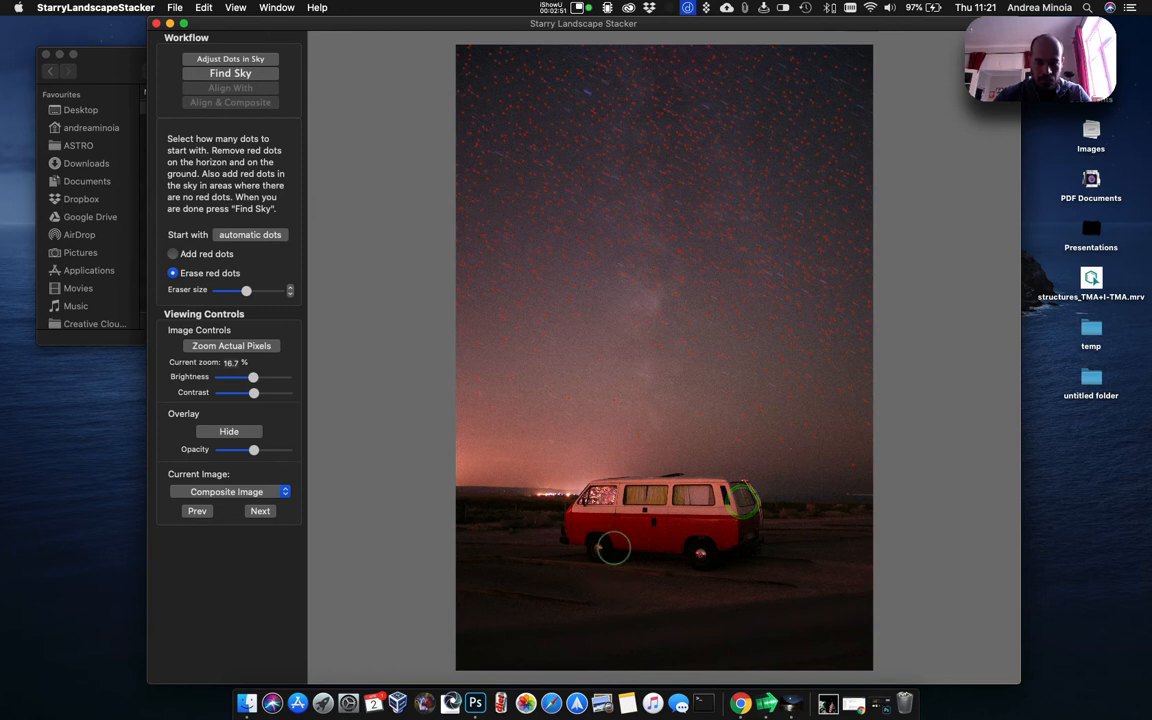
pyautogui.click(573, 530)
pyautogui.click(591, 581)
pyautogui.click(676, 594)
pyautogui.click(488, 542)
pyautogui.click(393, 604)
pyautogui.click(488, 650)
pyautogui.click(864, 578)
pyautogui.click(812, 504)
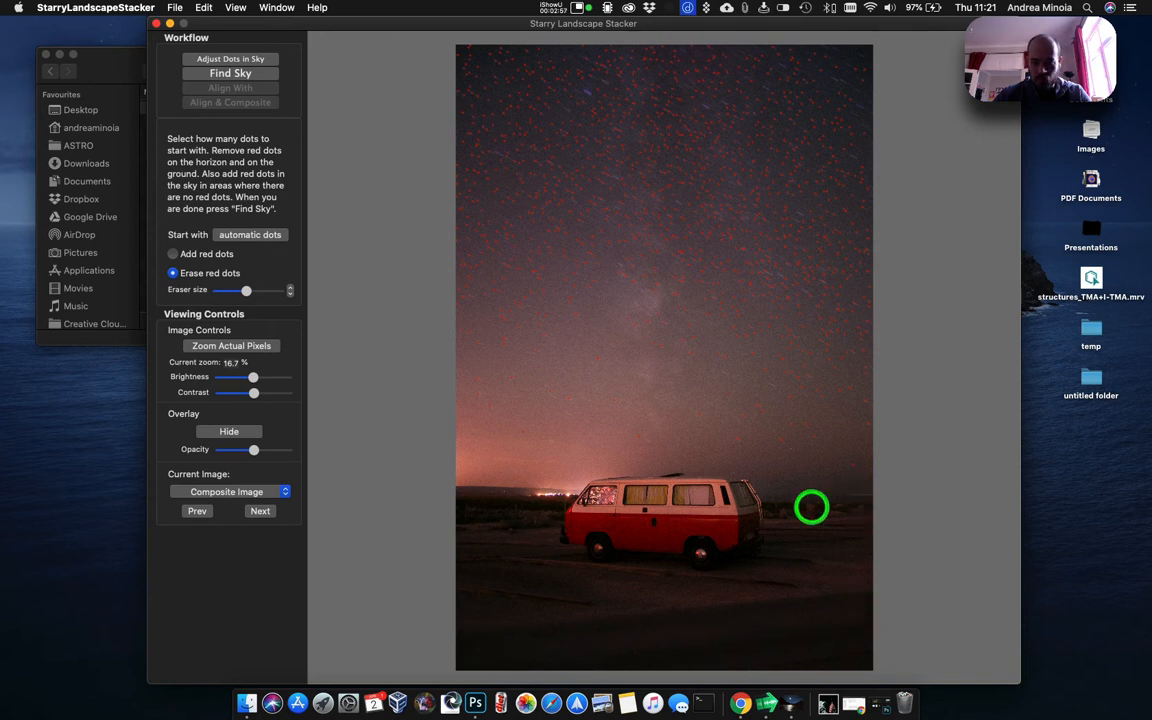
pyautogui.click(763, 496)
pyautogui.moveTo(763, 496)
pyautogui.mouseDown()
pyautogui.moveTo(491, 501)
pyautogui.moveTo(505, 510)
pyautogui.moveTo(437, 494)
pyautogui.moveTo(609, 527)
pyautogui.moveTo(571, 527)
pyautogui.mouseUp()
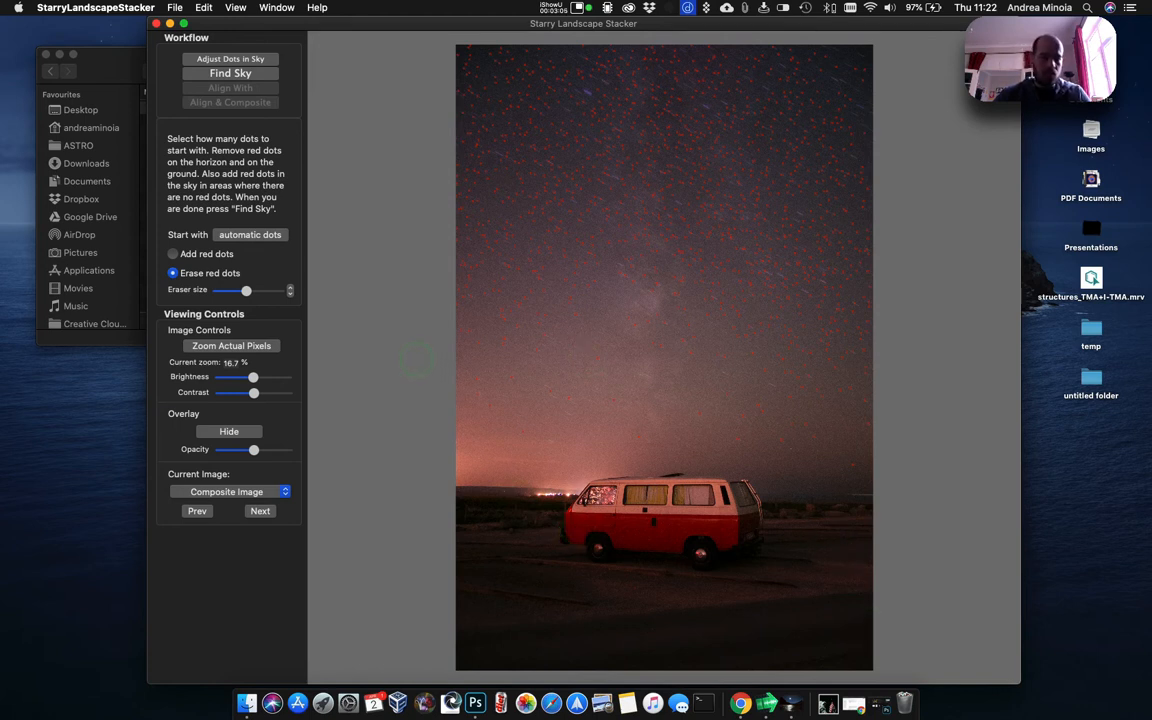
# Add red dots in the lower-left sky and the upper-right corner of the photo
pyautogui.click(223, 252)
pyautogui.click(564, 426)
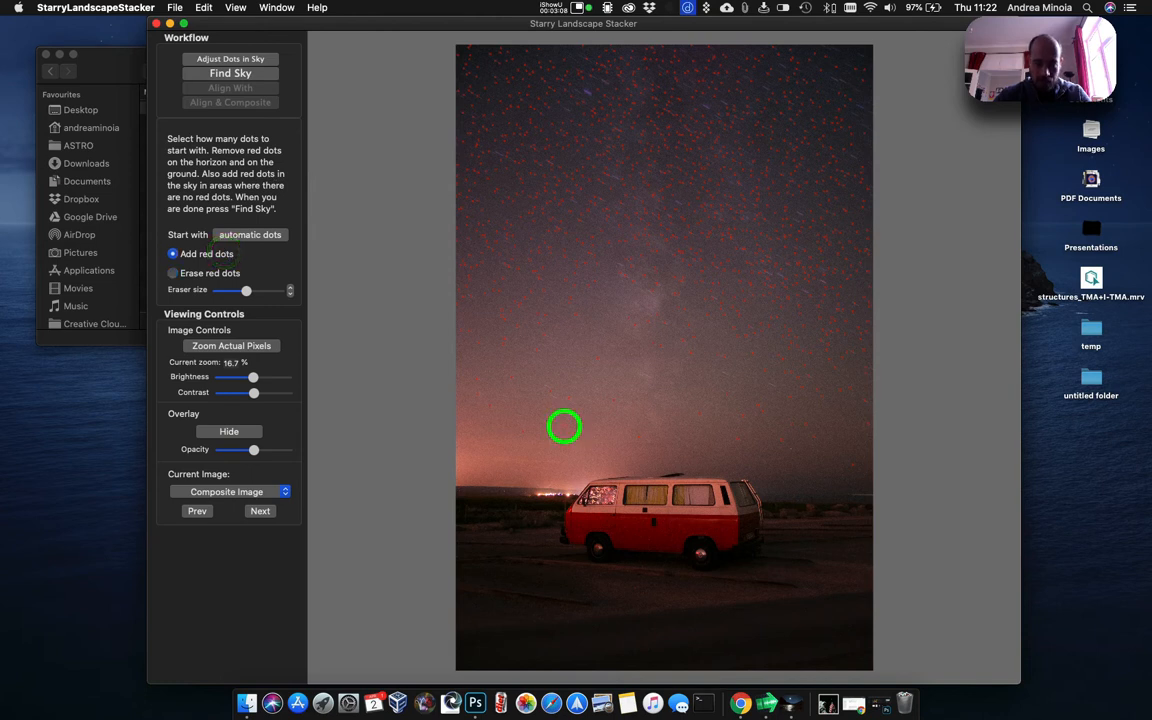
pyautogui.click(489, 432)
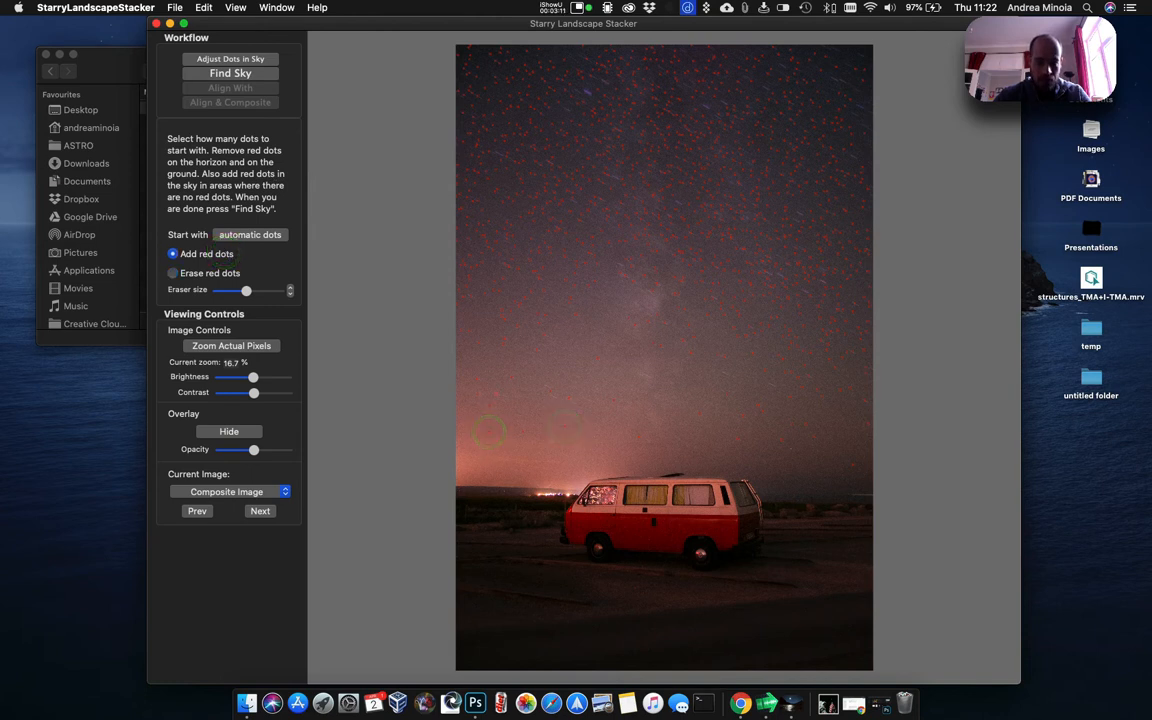
pyautogui.click(501, 365)
pyautogui.click(517, 403)
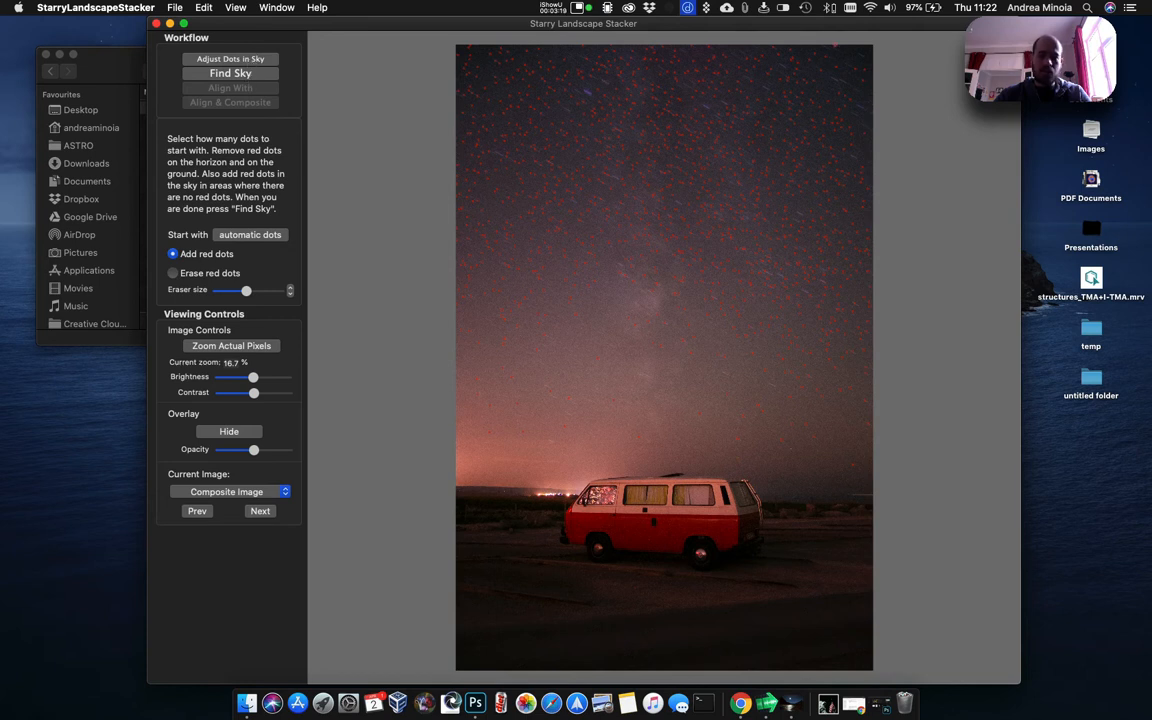
pyautogui.click(853, 52)
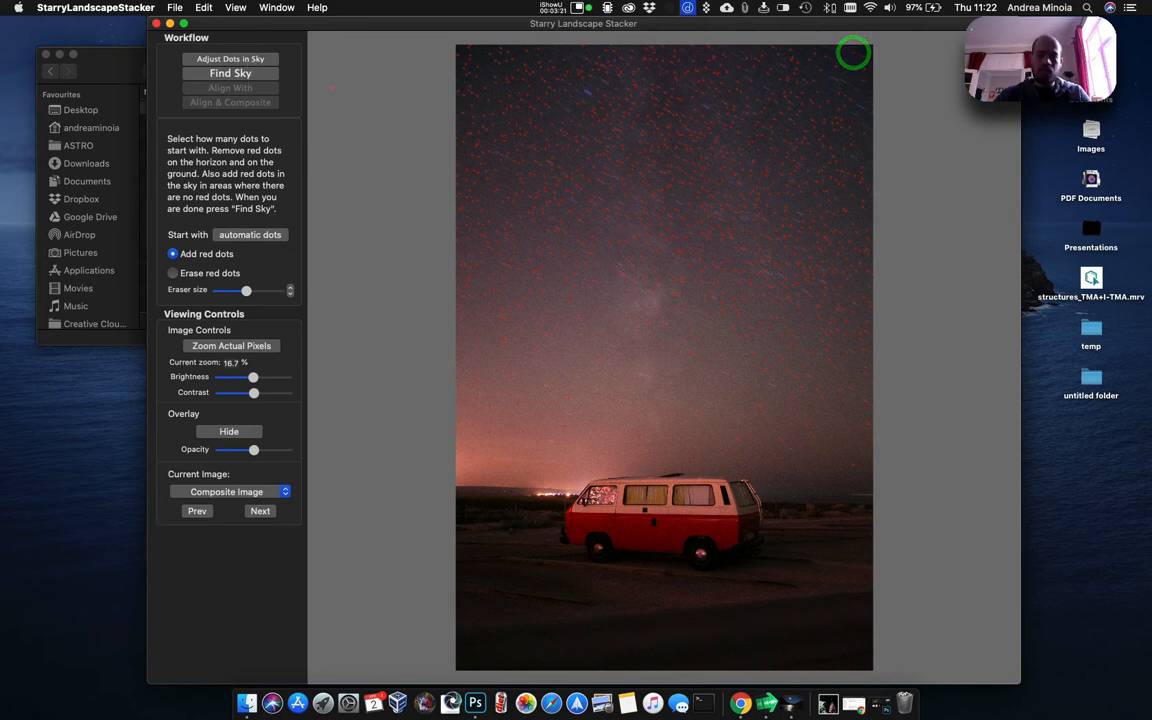
pyautogui.click(864, 95)
pyautogui.click(842, 81)
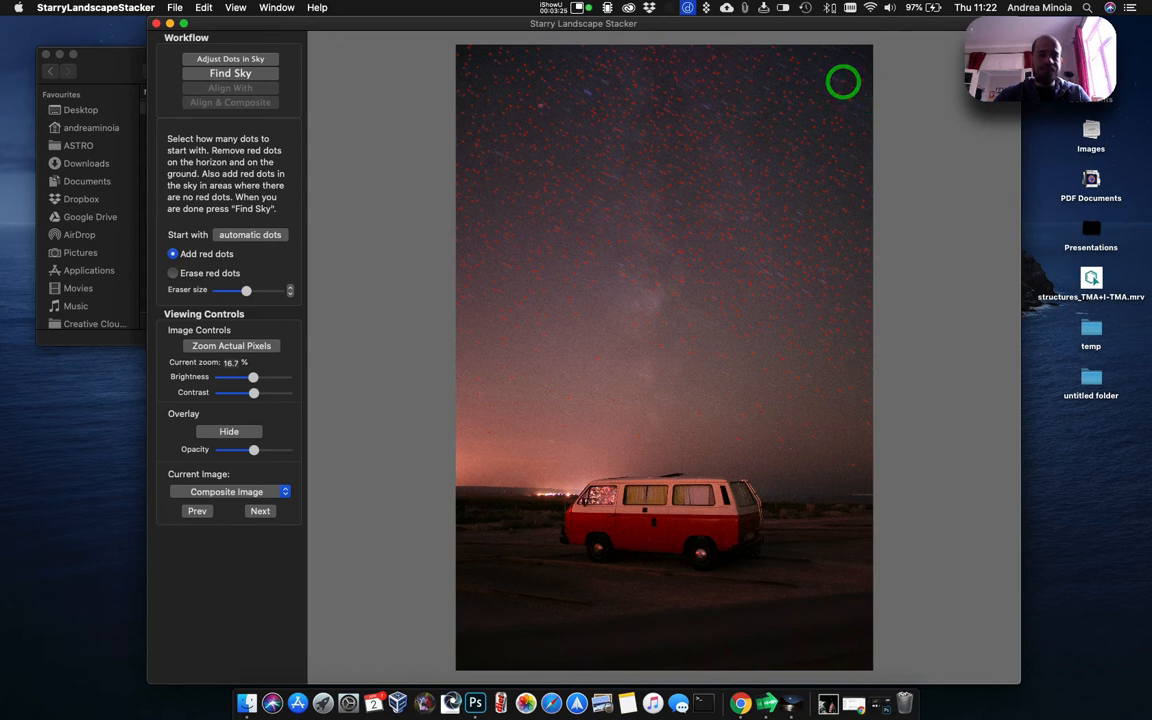
# Run Find Sky and paint sky over the mask gaps in the lower sky and along the photo's top edge
pyautogui.click(232, 73)
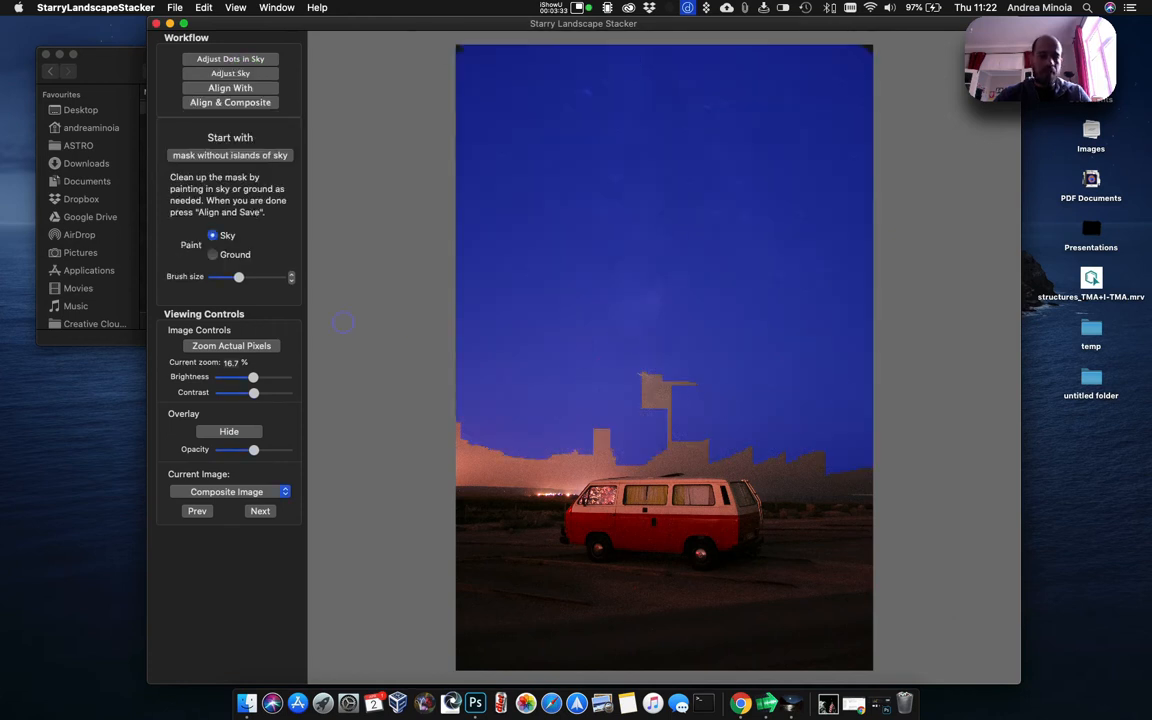
pyautogui.moveTo(652, 368)
pyautogui.mouseDown()
pyautogui.moveTo(627, 389)
pyautogui.moveTo(666, 398)
pyautogui.moveTo(601, 414)
pyautogui.moveTo(598, 431)
pyautogui.moveTo(634, 440)
pyautogui.moveTo(458, 450)
pyautogui.moveTo(454, 430)
pyautogui.moveTo(496, 411)
pyautogui.mouseUp()
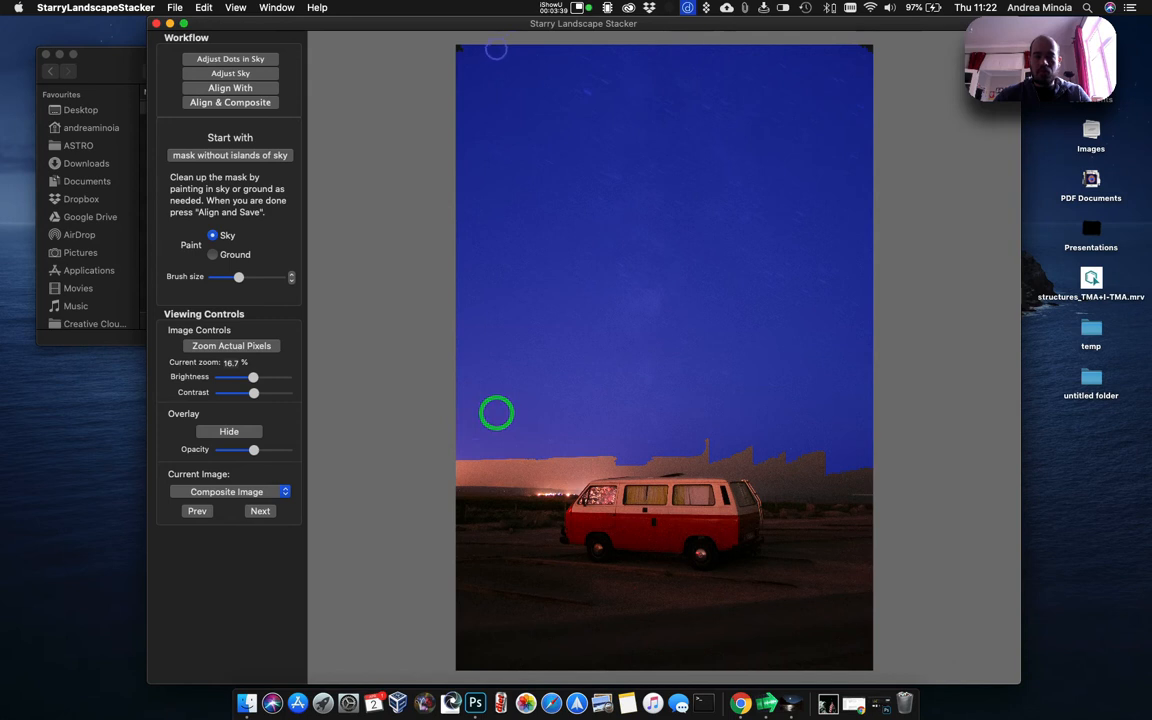
pyautogui.moveTo(468, 50); pyautogui.dragTo(895, 51)
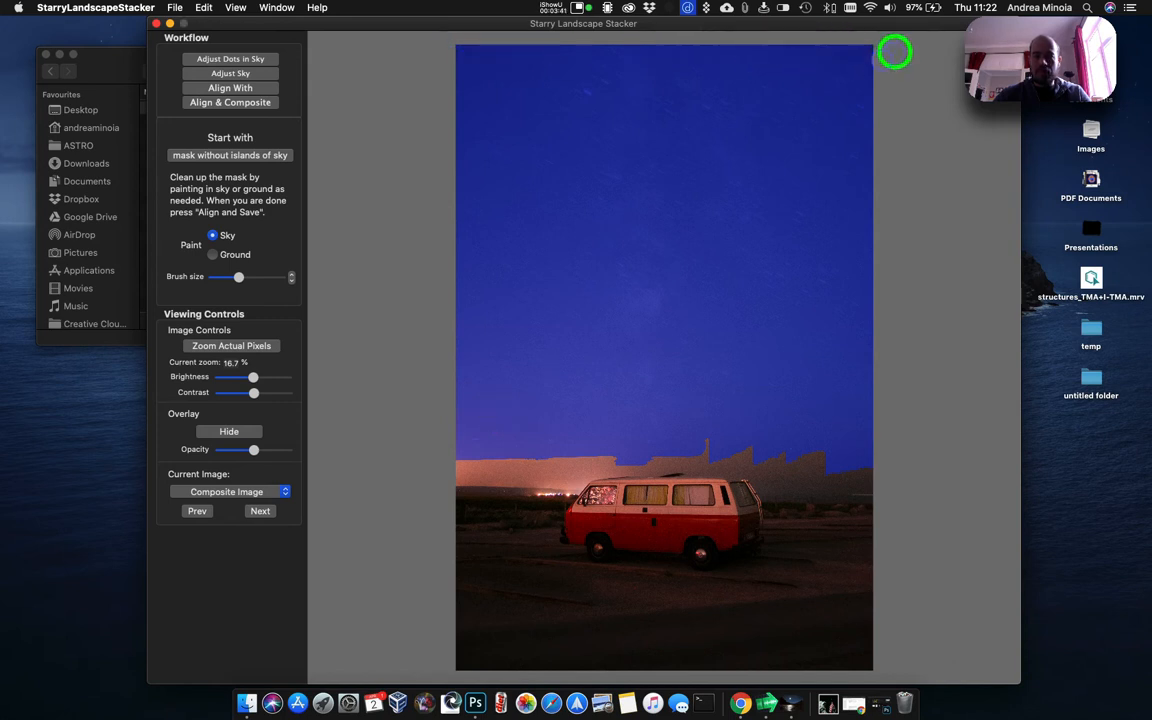
# Paint a sky stroke across the van and foreground, and repaint that area as ground
pyautogui.click(443, 545)
pyautogui.moveTo(443, 545); pyautogui.dragTo(720, 550)
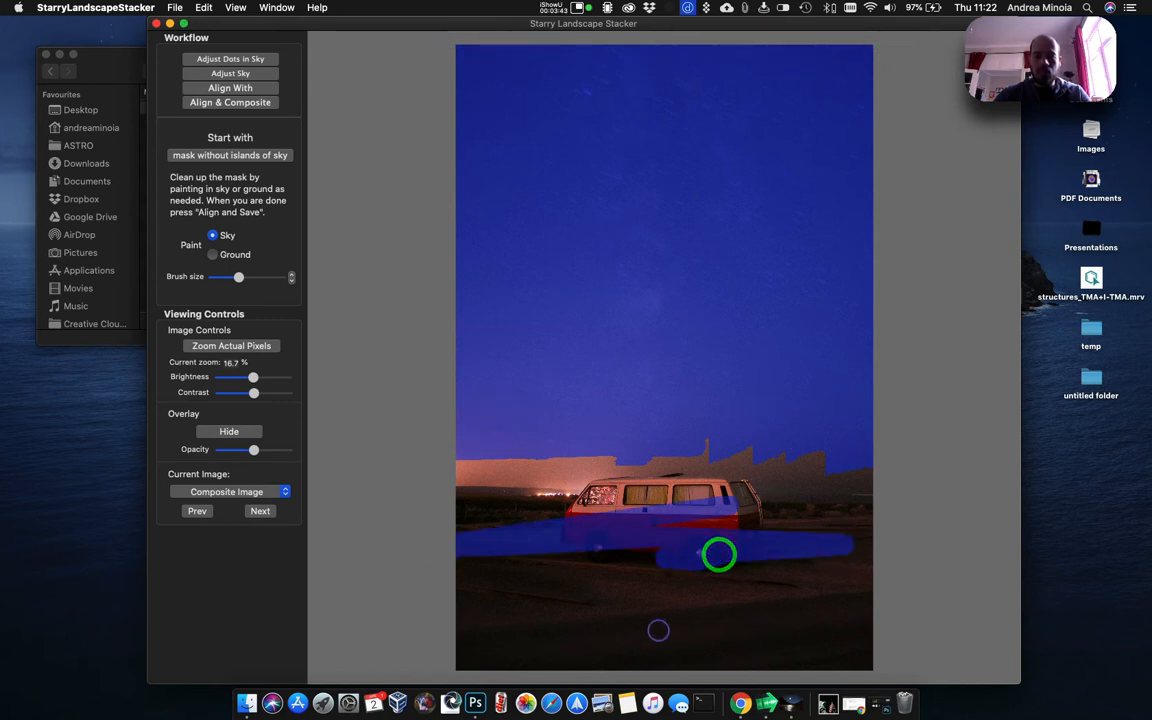
pyautogui.click(212, 254)
pyautogui.moveTo(517, 514)
pyautogui.mouseDown()
pyautogui.moveTo(622, 530)
pyautogui.moveTo(450, 530)
pyautogui.moveTo(438, 566)
pyautogui.moveTo(710, 537)
pyautogui.moveTo(496, 553)
pyautogui.moveTo(694, 540)
pyautogui.moveTo(551, 517)
pyautogui.moveTo(699, 504)
pyautogui.moveTo(913, 543)
pyautogui.moveTo(825, 561)
pyautogui.moveTo(775, 551)
pyautogui.mouseUp()
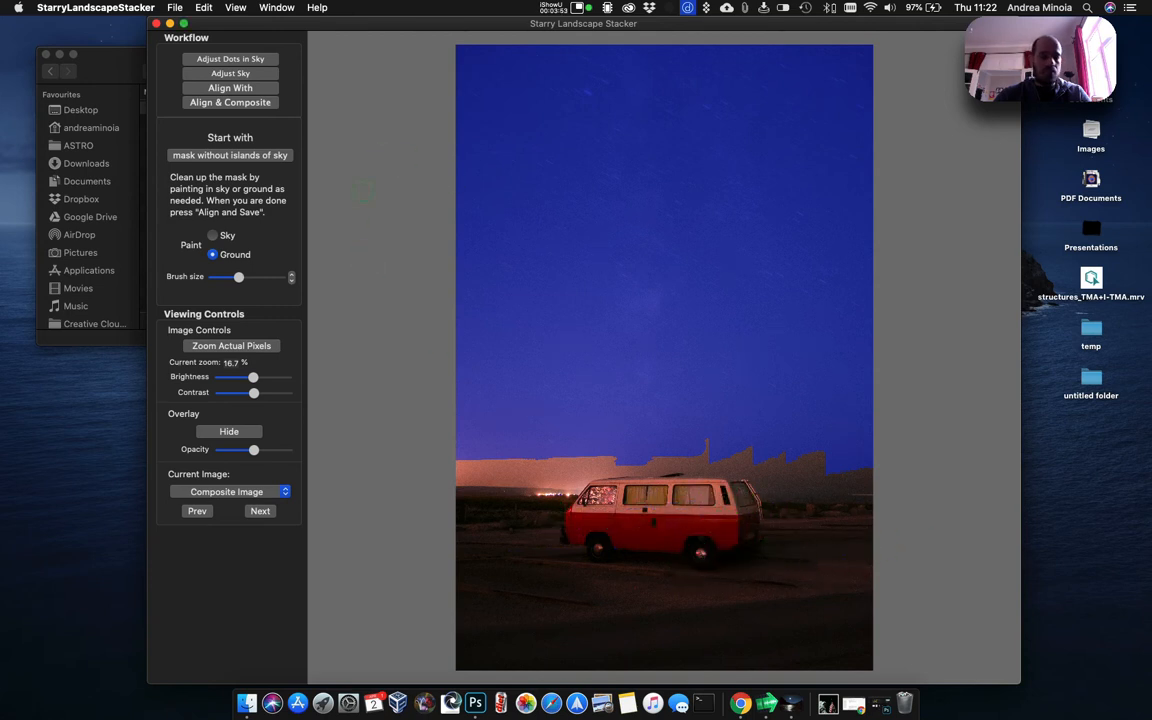
# Paint sky over the jagged mask edge just above the van and horizon
pyautogui.click(213, 235)
pyautogui.moveTo(734, 446)
pyautogui.mouseDown()
pyautogui.moveTo(901, 458)
pyautogui.moveTo(458, 463)
pyautogui.mouseUp()
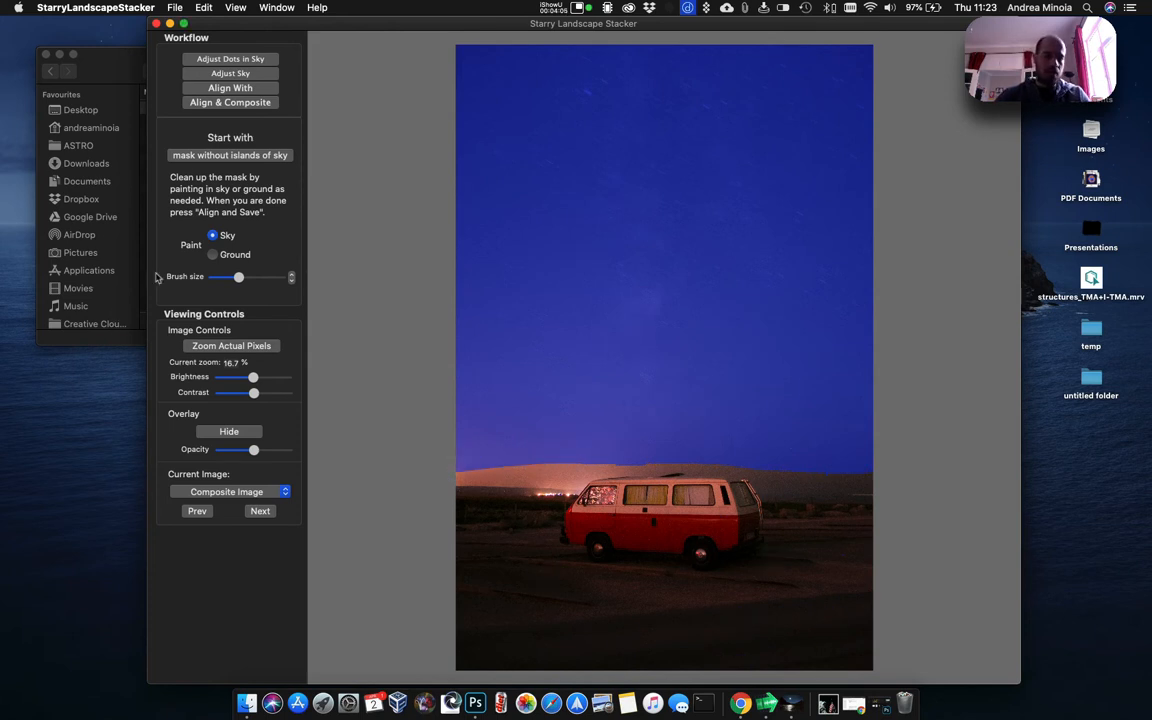
# Review the alignment reference options, keep DSC01634.tif as the reference, and run Align & Composite
pyautogui.click(225, 89)
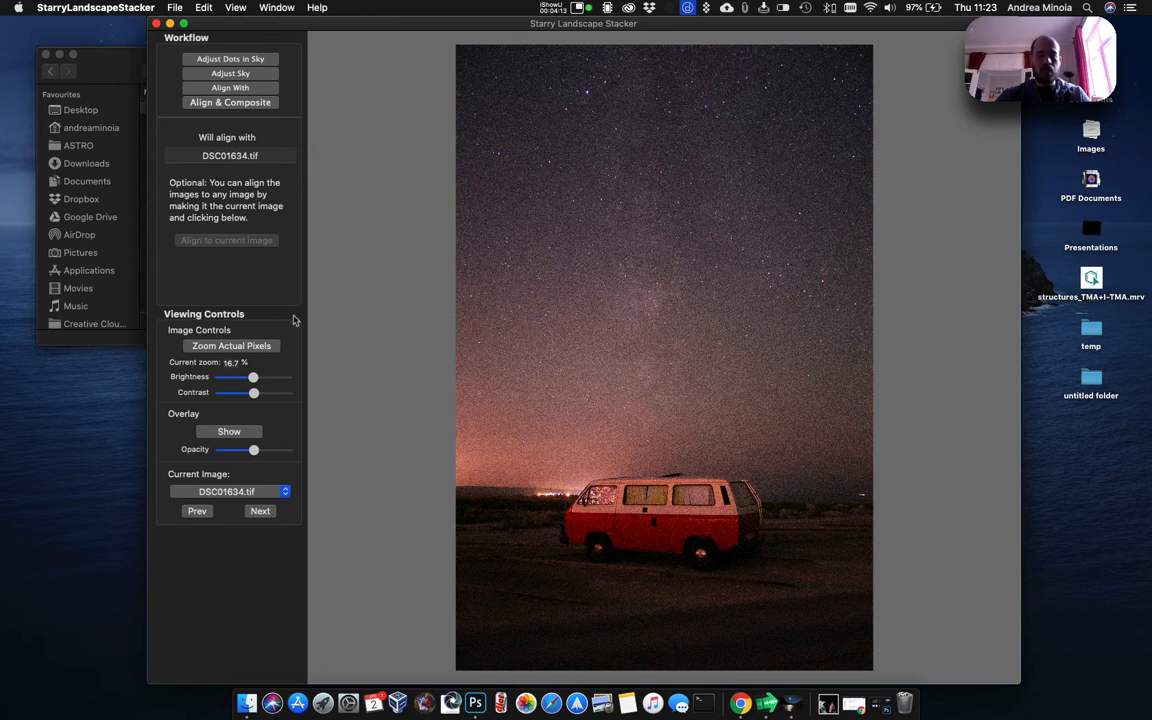
pyautogui.click(285, 493)
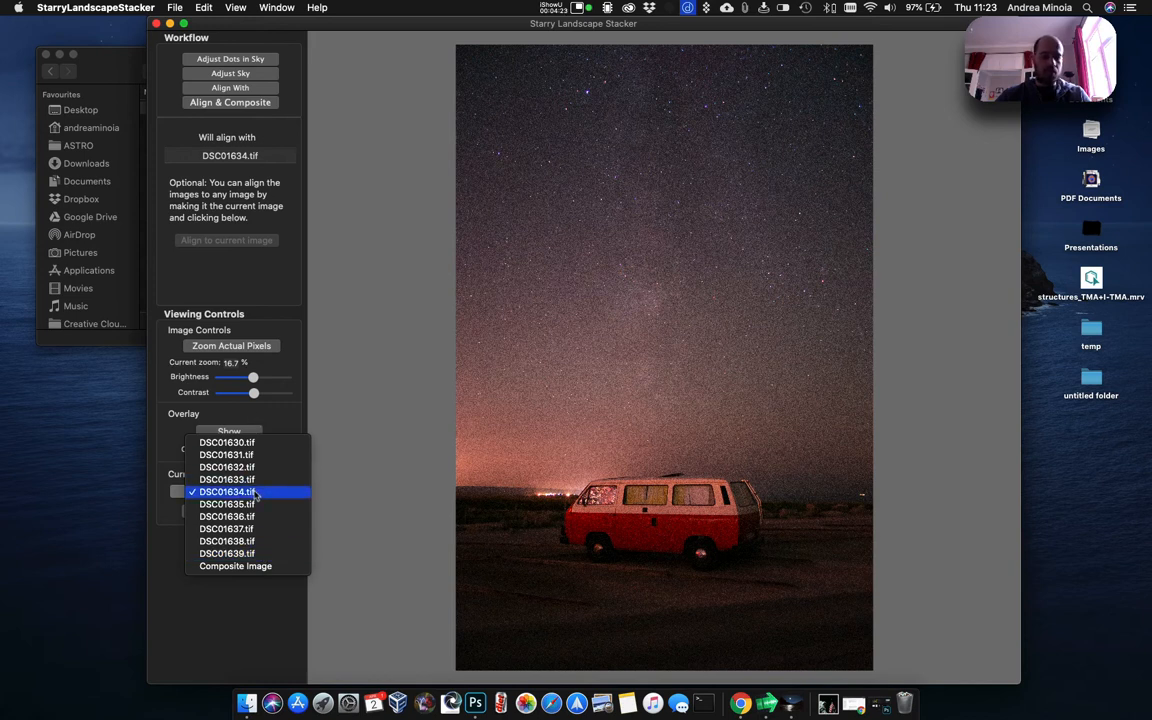
pyautogui.click(283, 185)
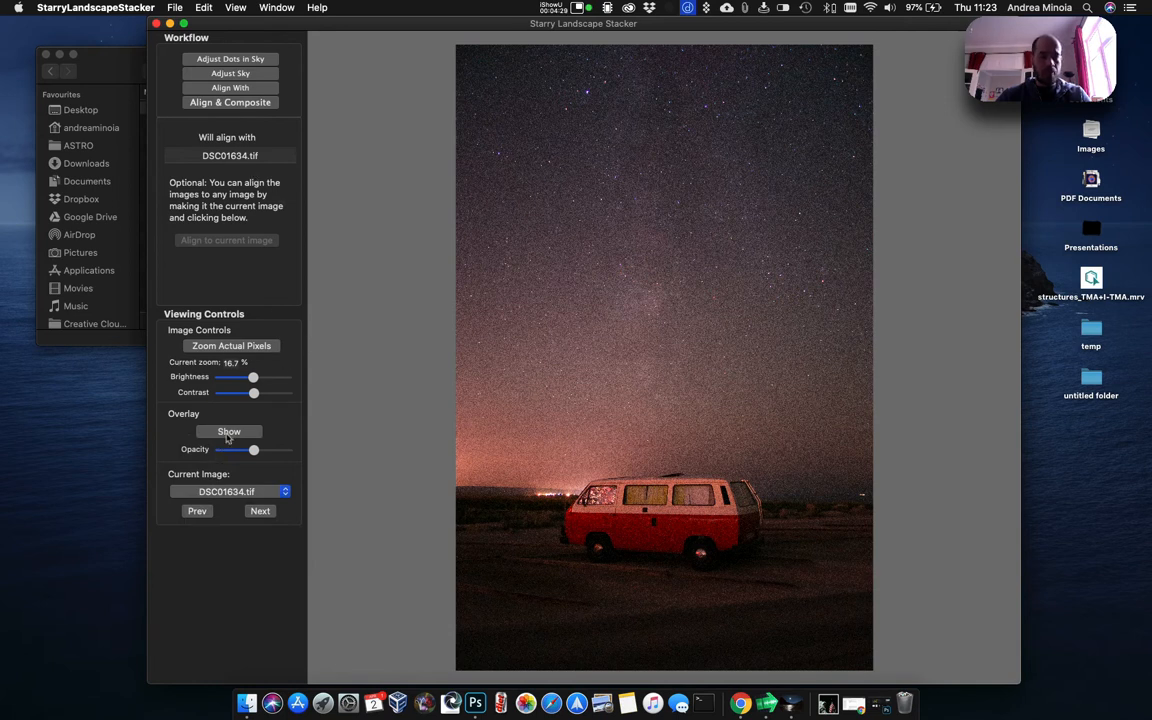
pyautogui.click(230, 88)
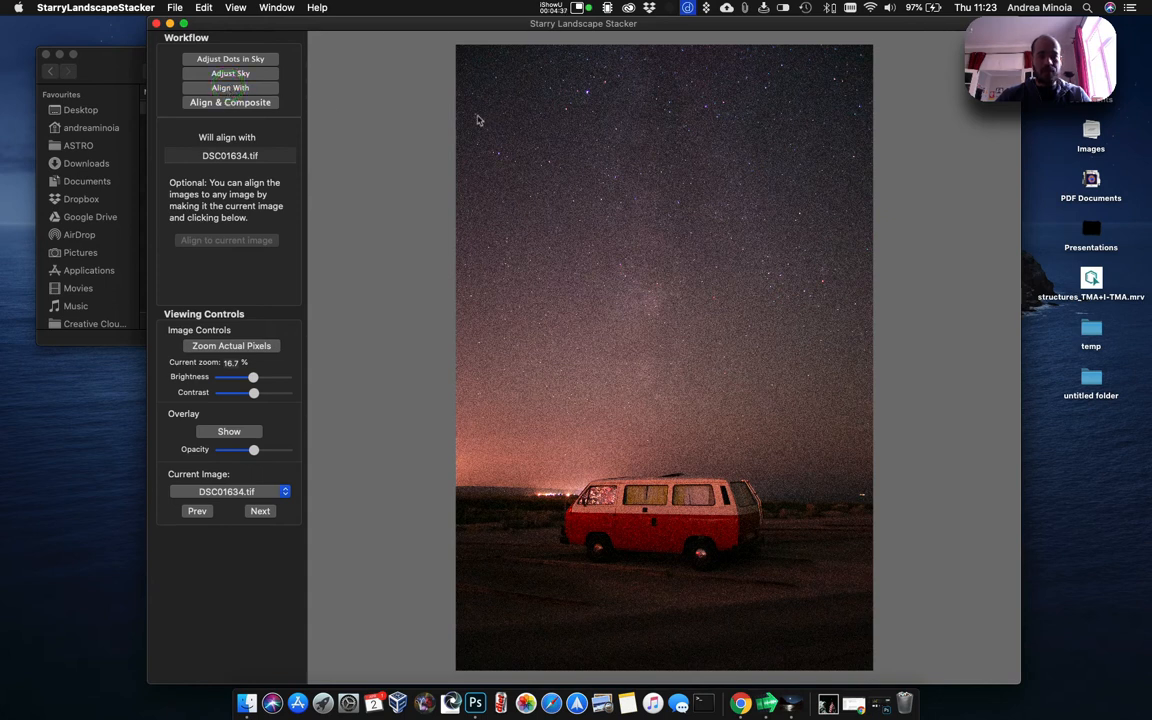
pyautogui.click(244, 106)
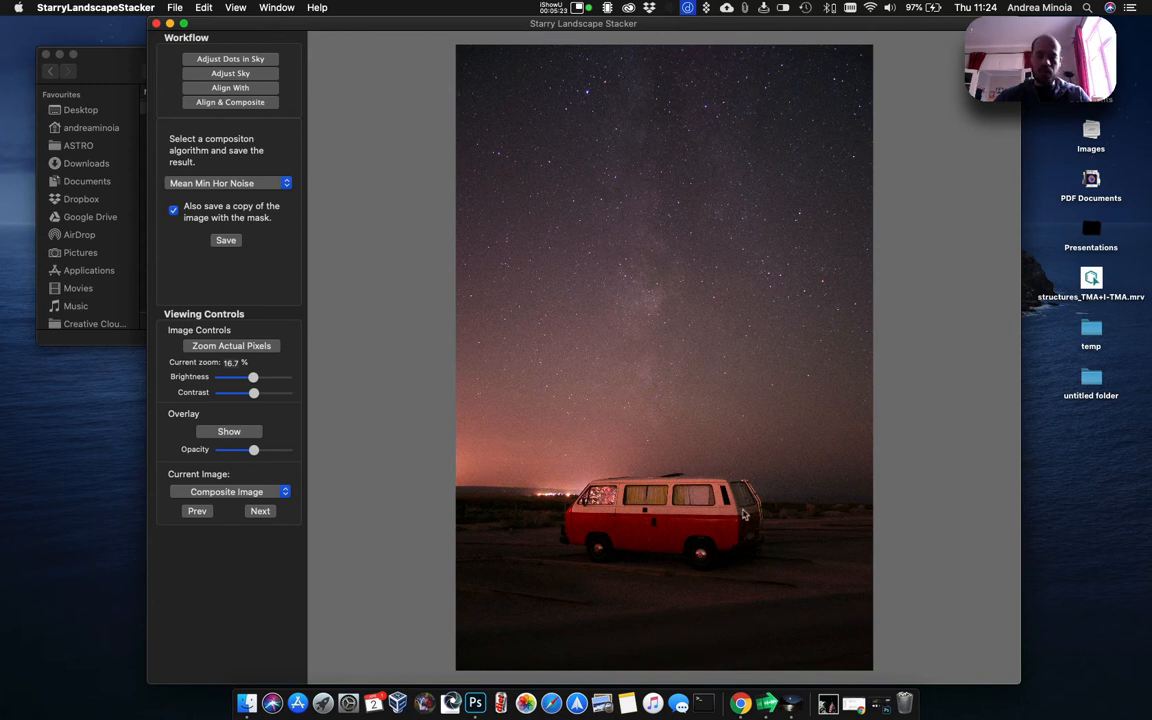
# Try the Mean Min Hor Star Dupe composition algorithm and switch to Min Value
pyautogui.click(288, 186)
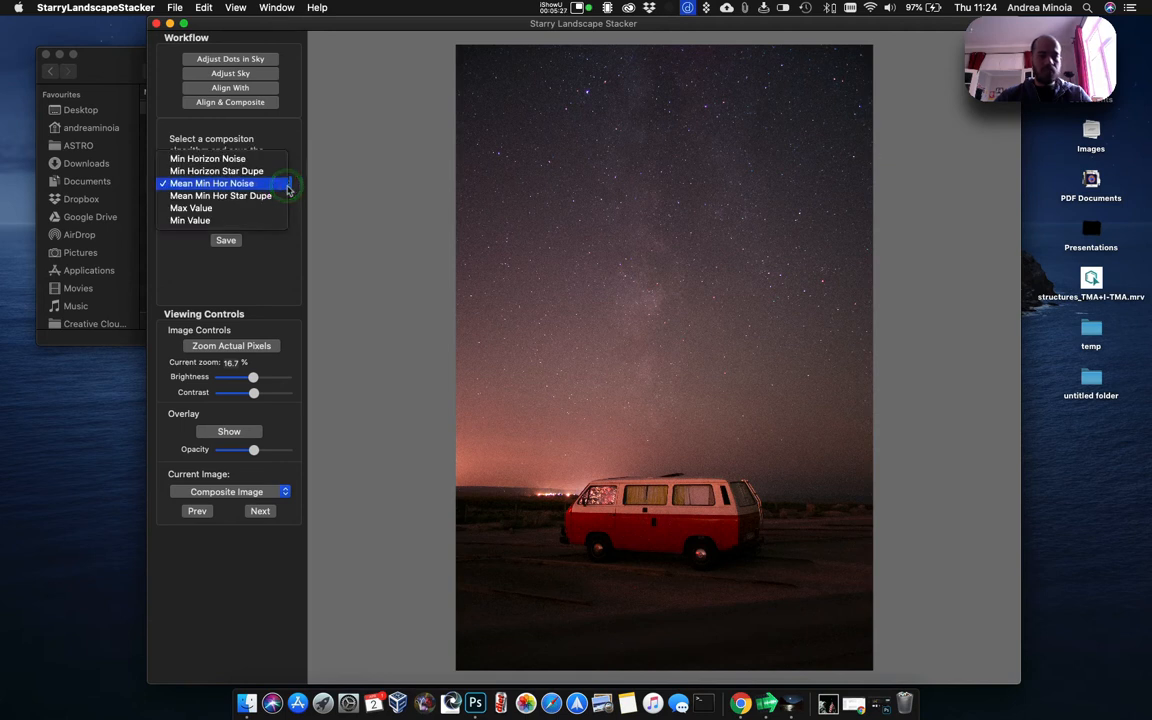
pyautogui.click(257, 197)
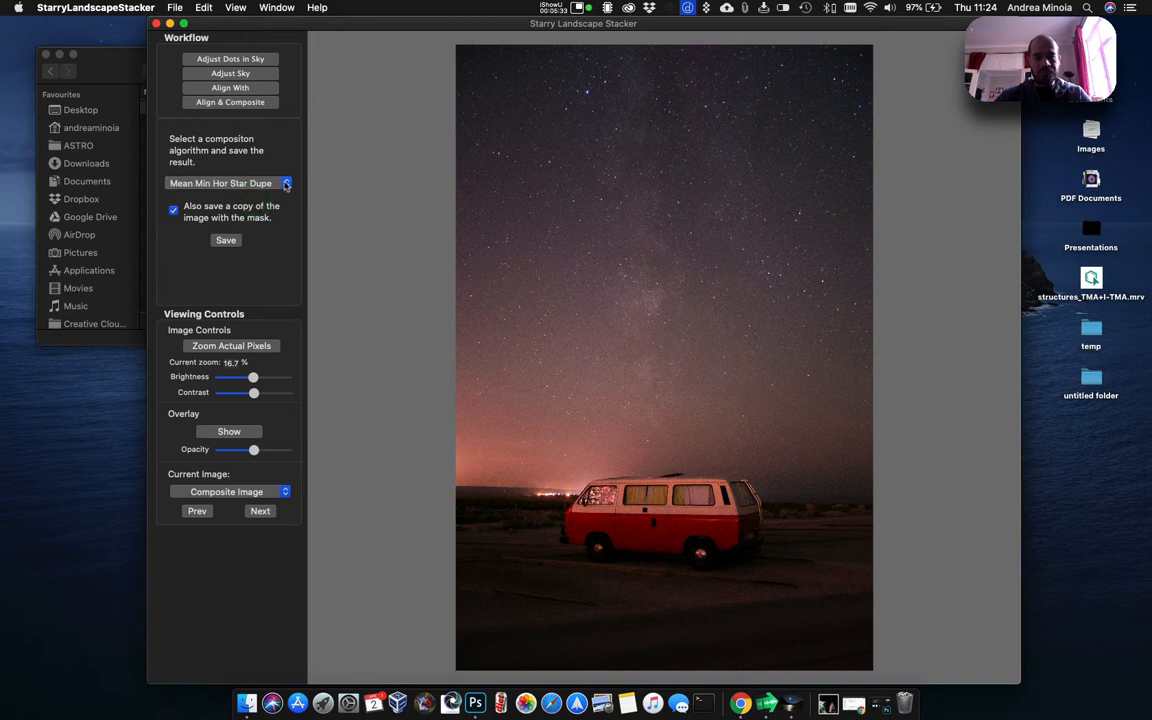
pyautogui.click(284, 182)
pyautogui.click(251, 207)
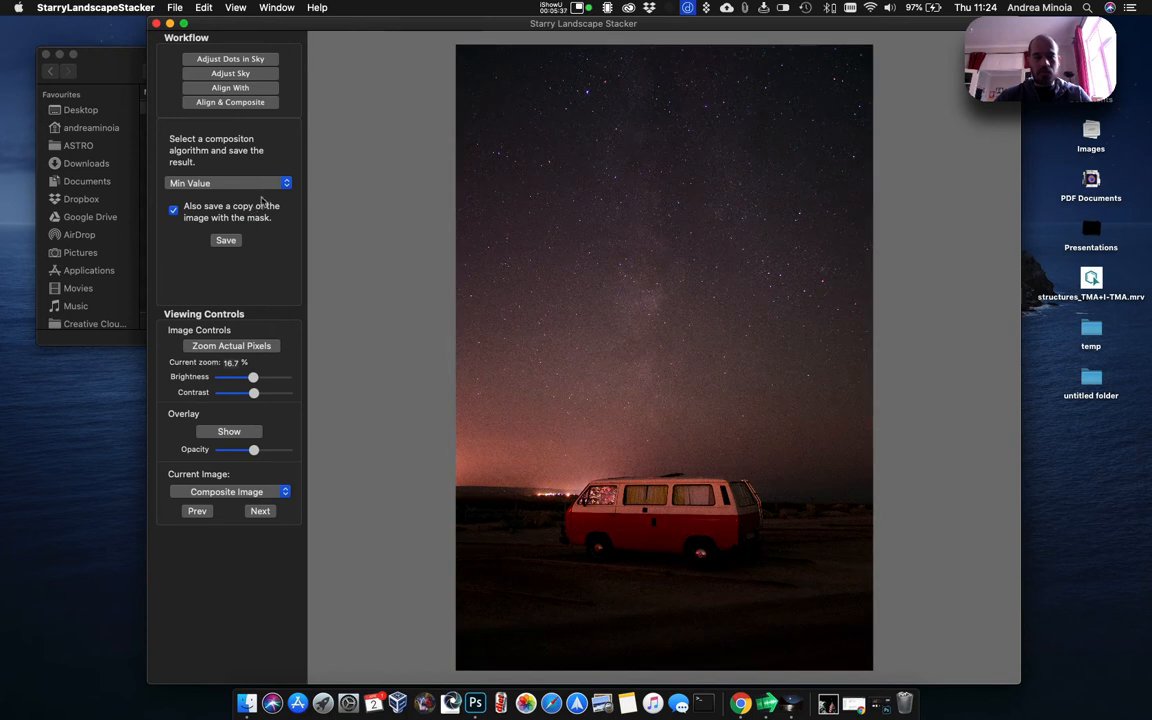
# Choose the Mean Min Hor Noise composition algorithm and save the composite and its mask copy in the temp folder
pyautogui.click(286, 183)
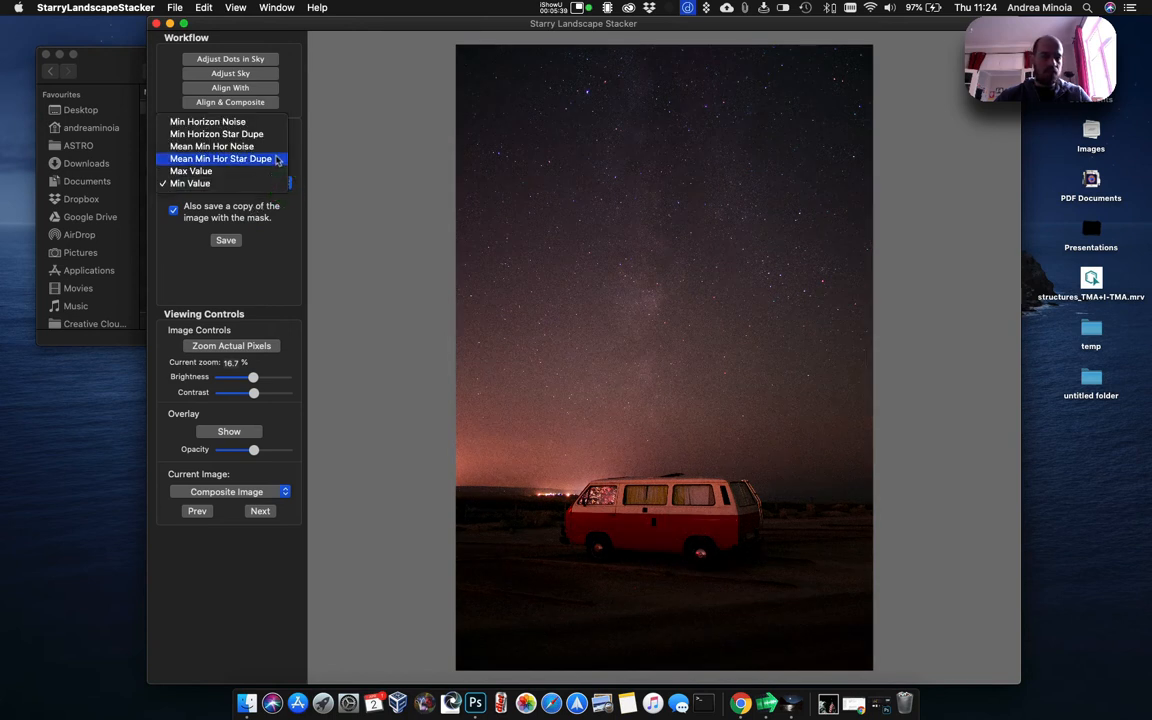
pyautogui.click(268, 147)
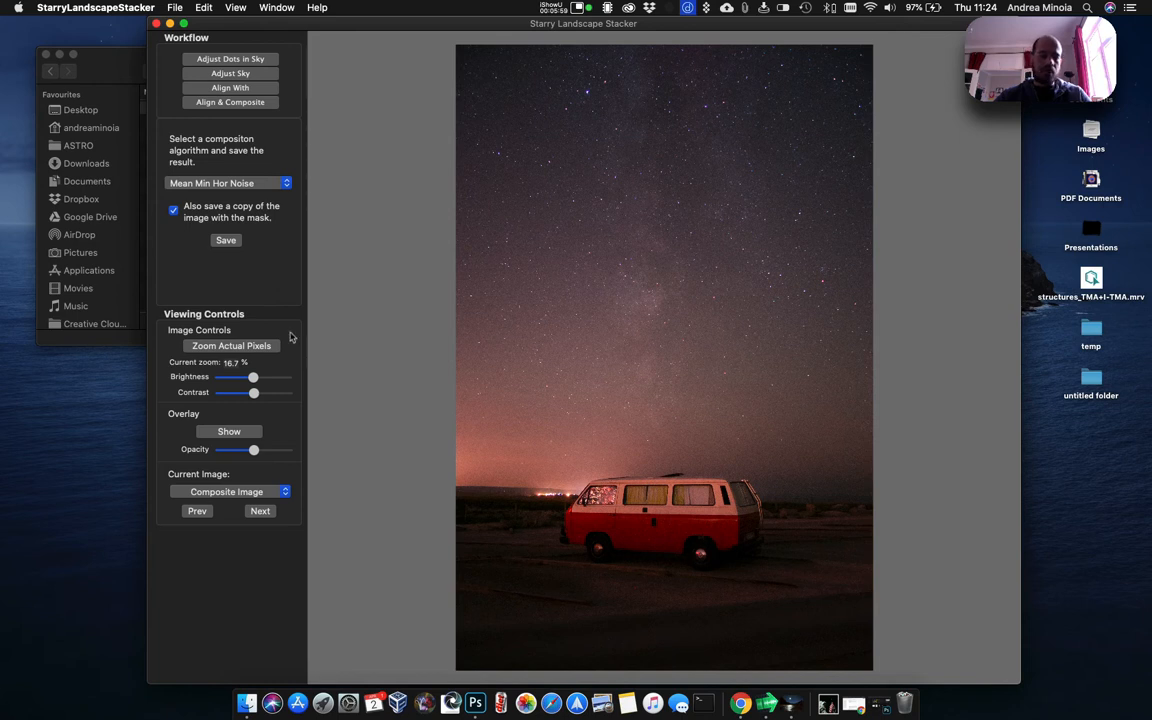
pyautogui.click(227, 242)
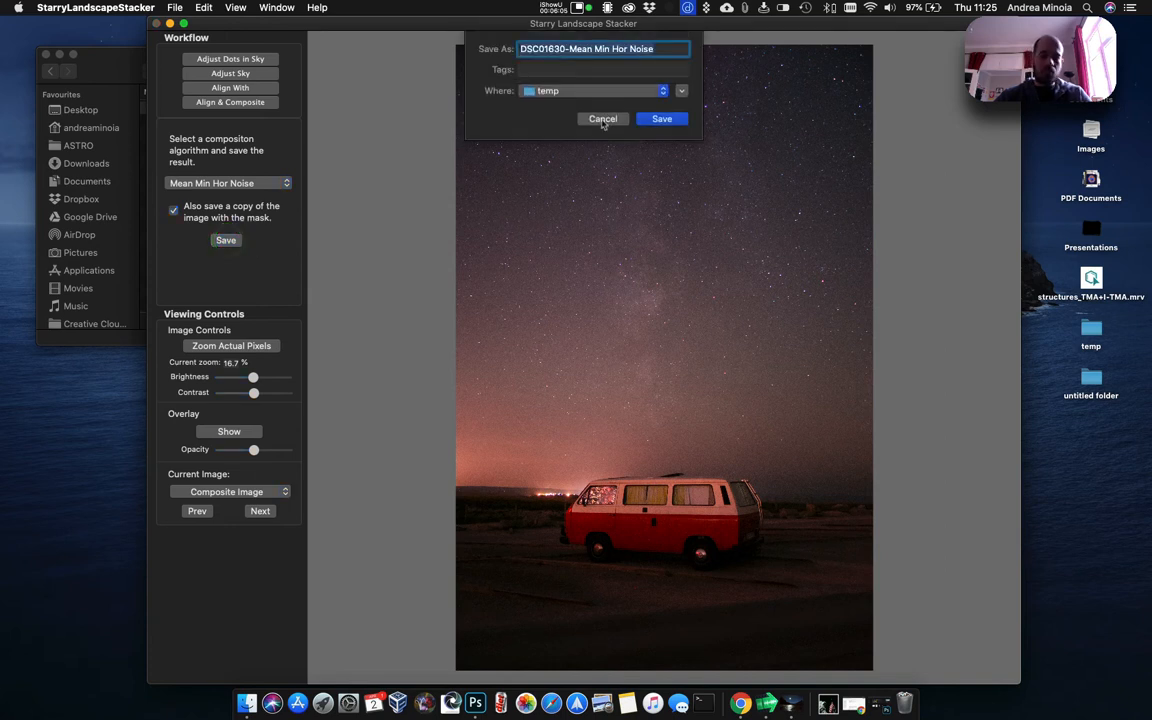
pyautogui.click(664, 120)
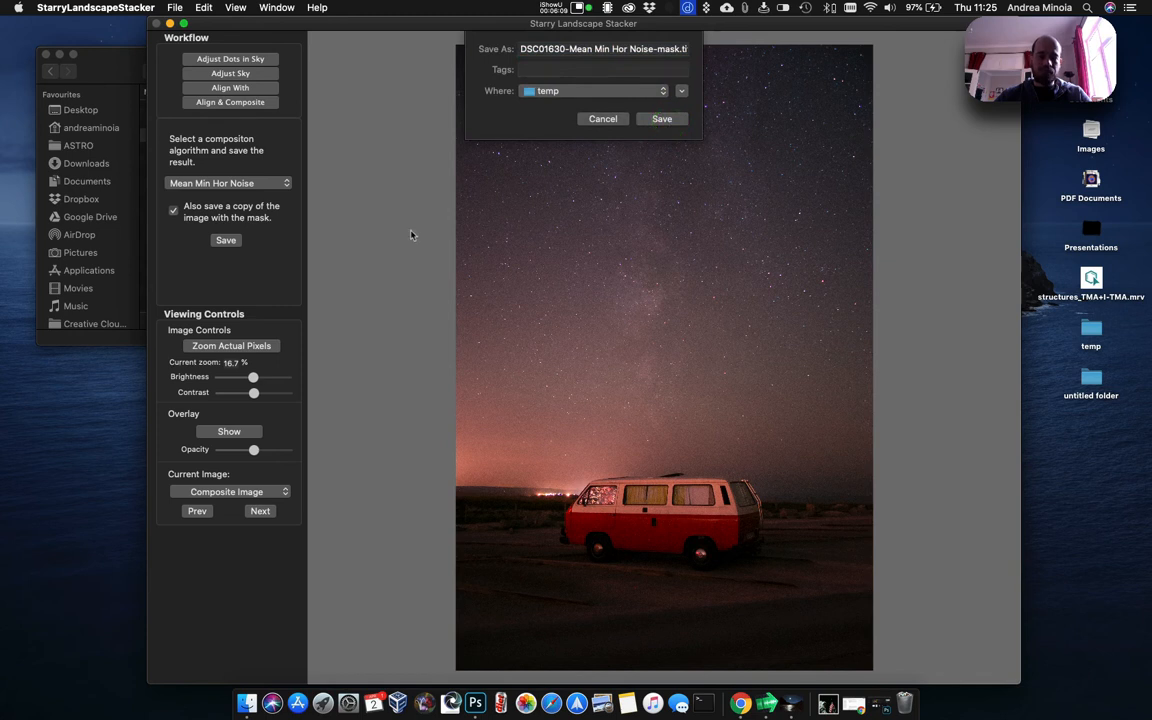
pyautogui.press('Return')
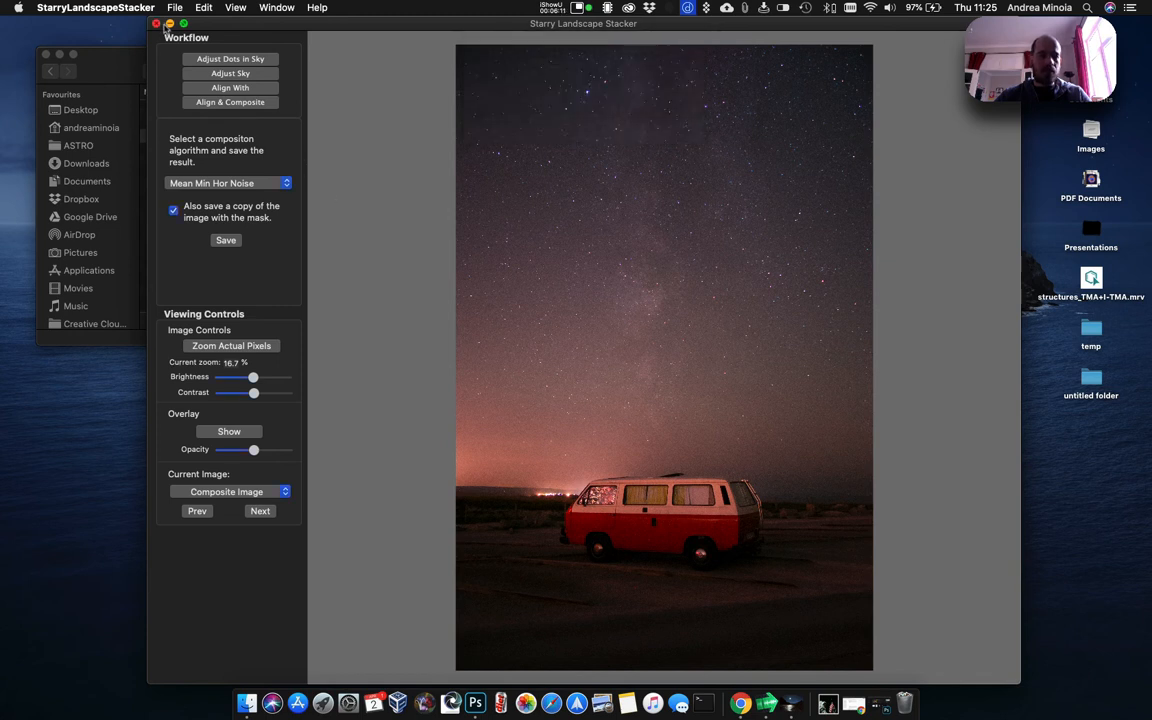
# Close Starry Landscape Stacker and open DSC01630-Mean Min Hor Noise.tif in Photoshop, fitted to the screen
pyautogui.click(156, 23)
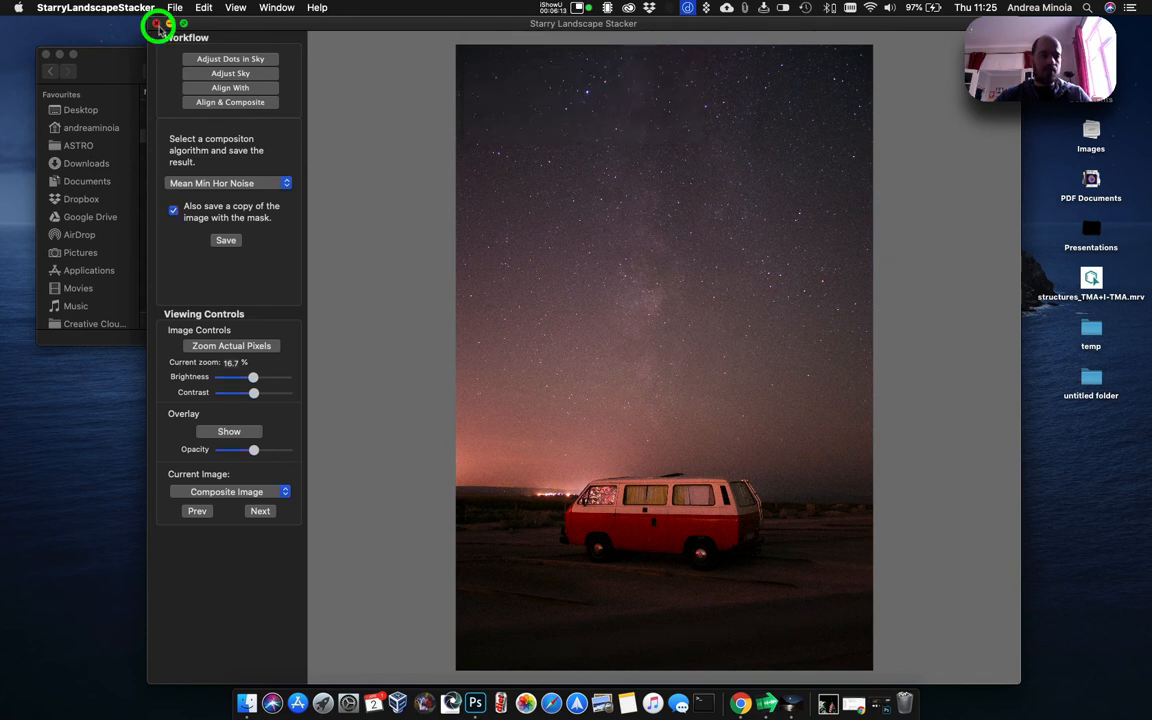
pyautogui.click(279, 122)
pyautogui.moveTo(285, 130); pyautogui.dragTo(475, 695)
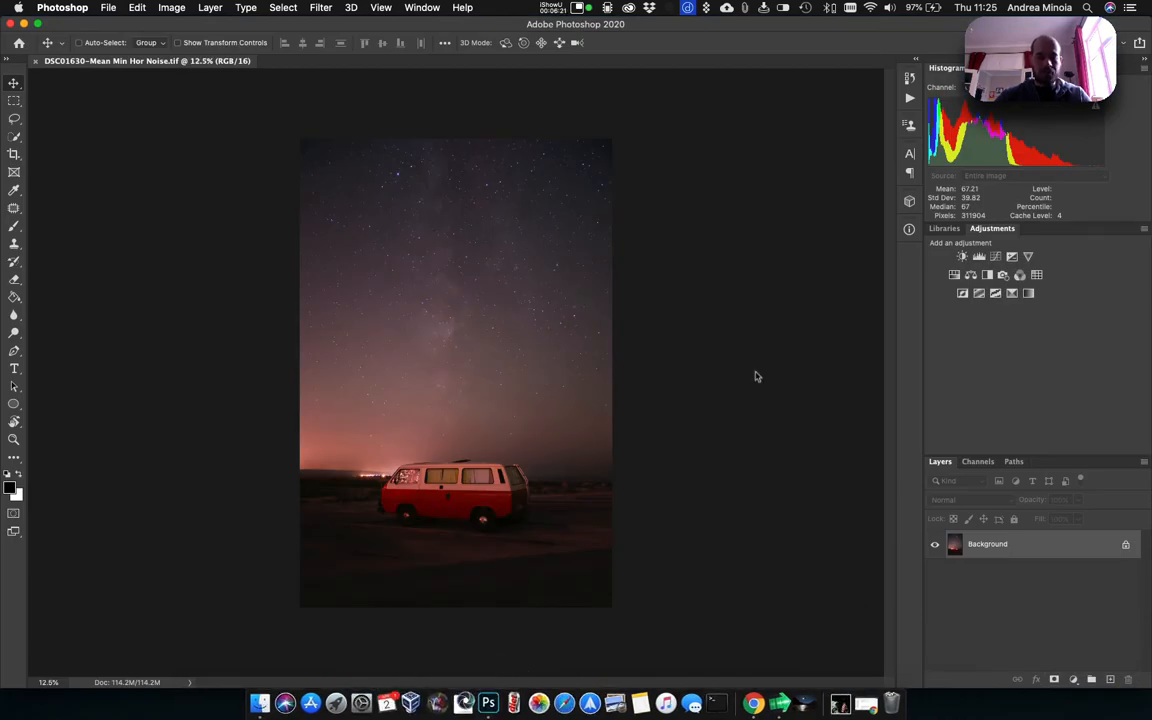
pyautogui.press('super+0')
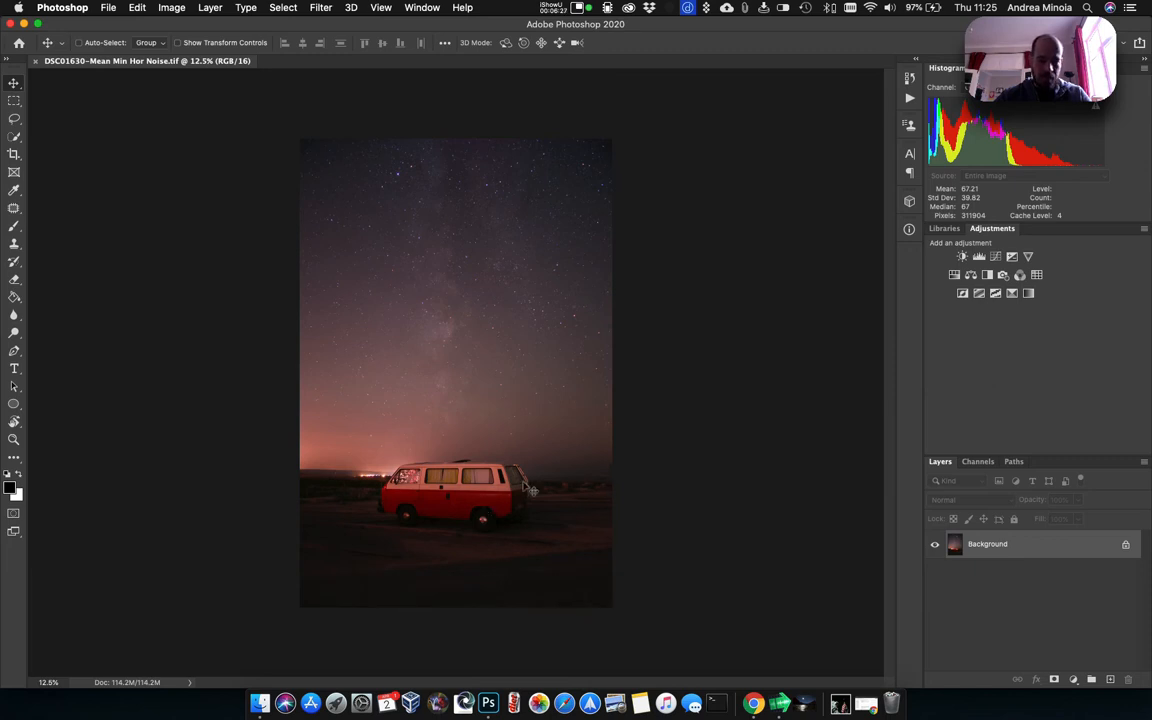
pyautogui.scroll(1, 510, 508)
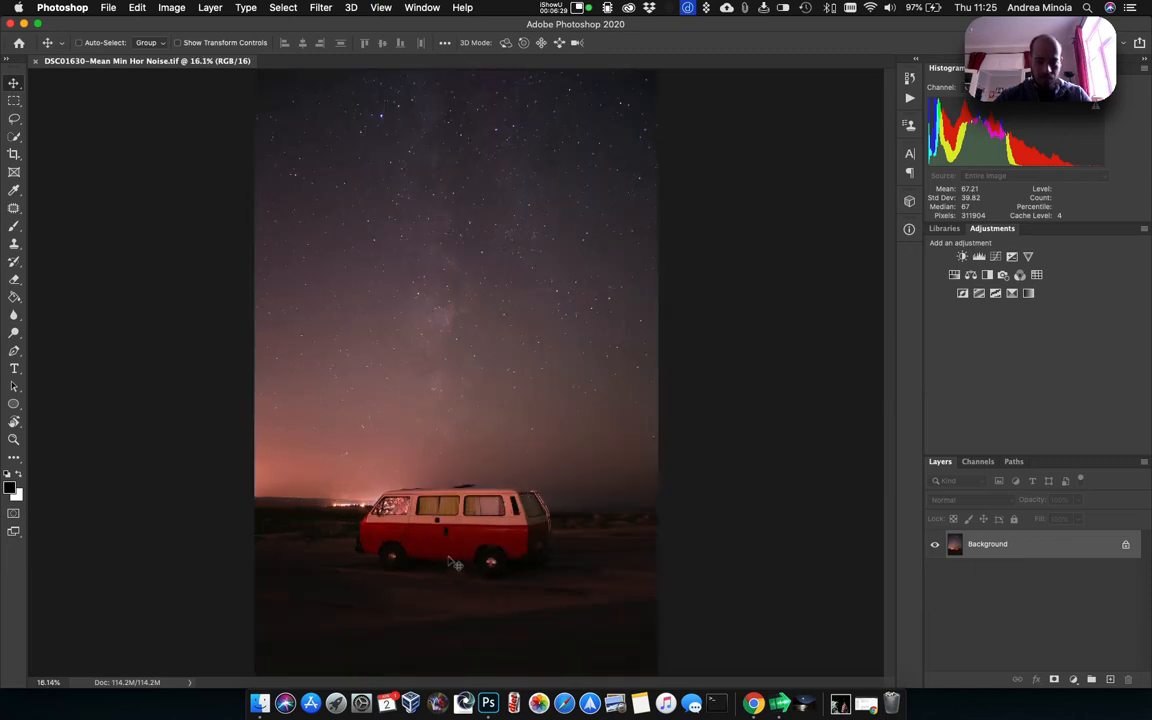
# Open the unstacked DSC01630.tif from the temp folder in Photoshop and fit it to the screen
pyautogui.click(264, 700)
pyautogui.click(193, 136)
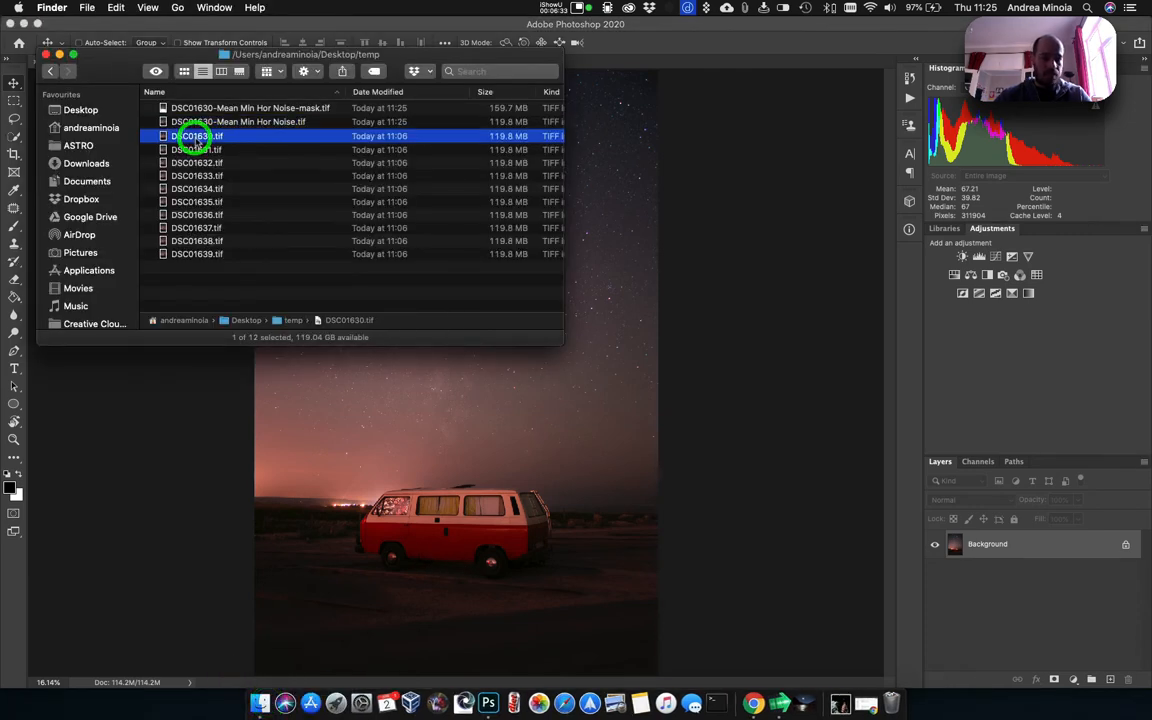
pyautogui.moveTo(231, 209); pyautogui.dragTo(470, 690)
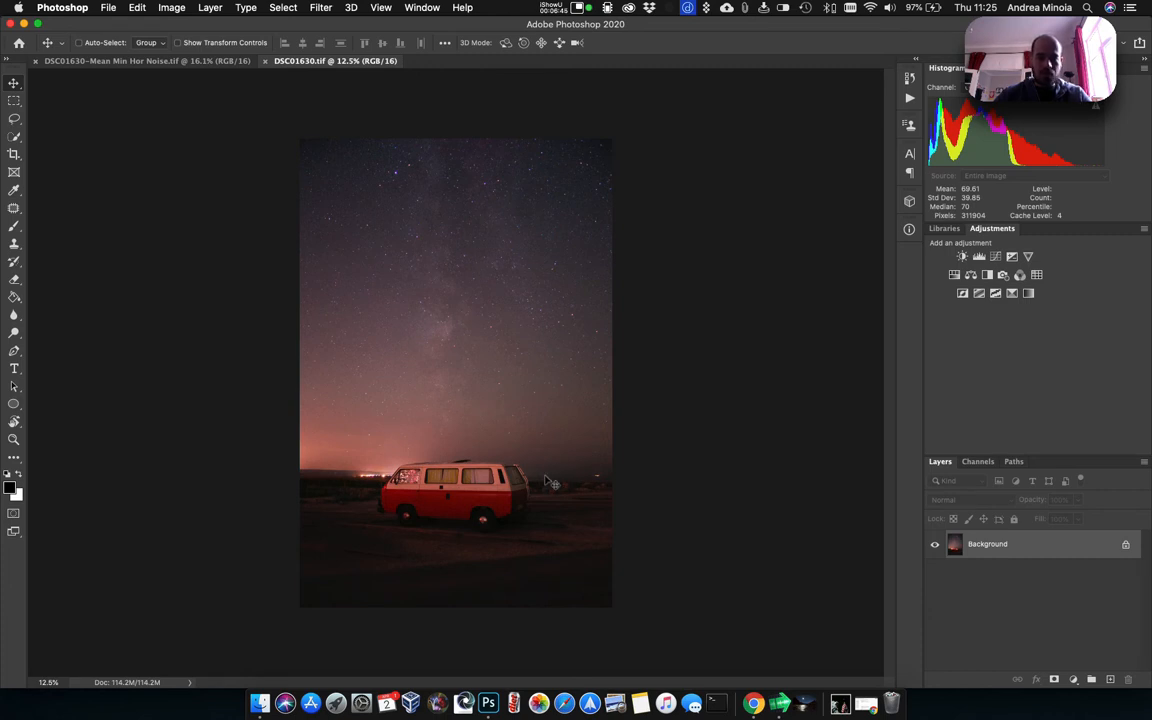
pyautogui.press('super+0')
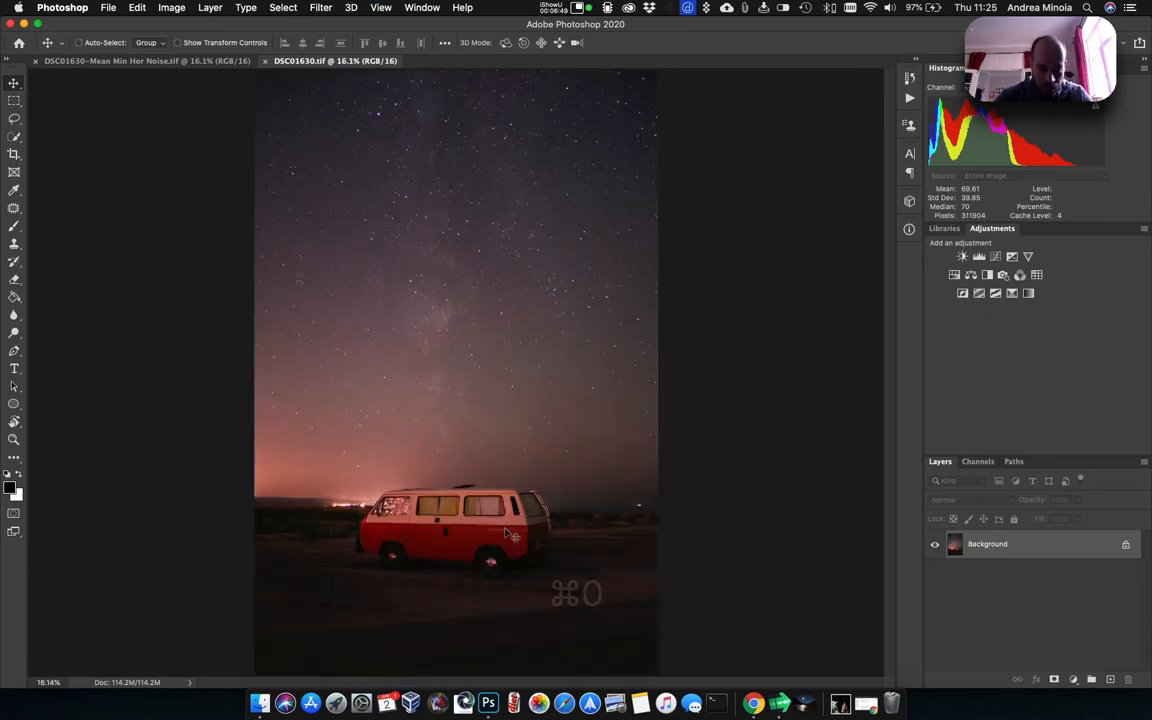
pyautogui.click(426, 544)
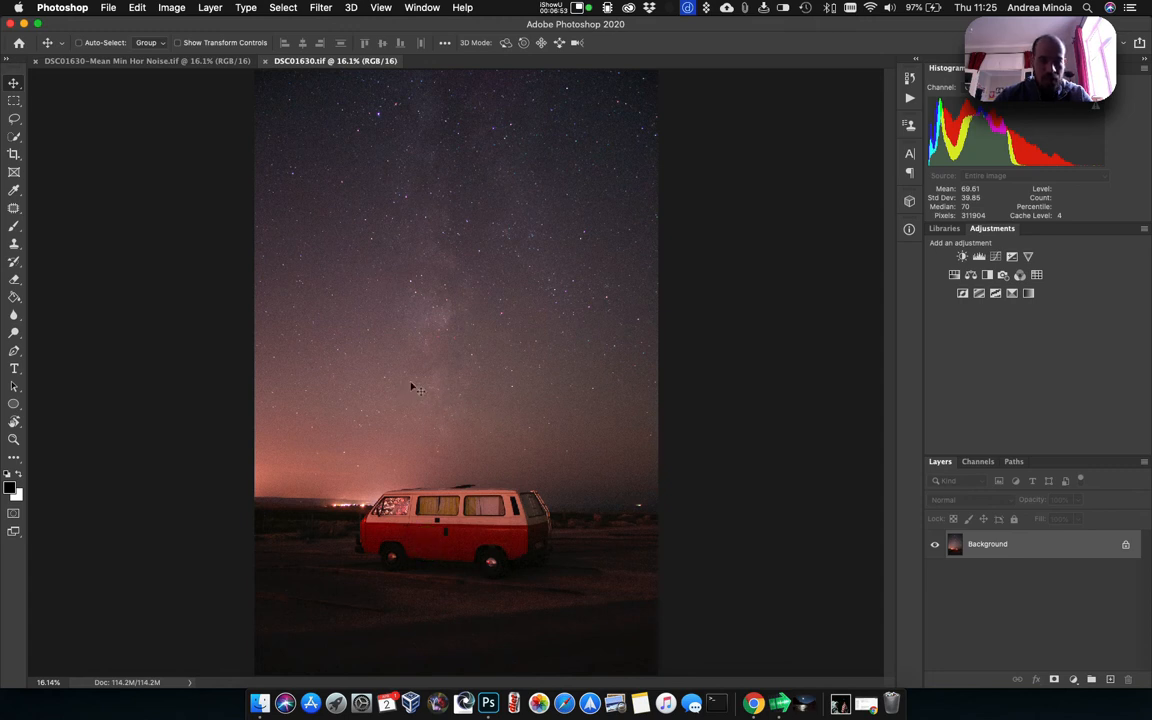
# Compare the noise and stars of the stacked composite with the single DSC01630.tif frame
pyautogui.click(203, 62)
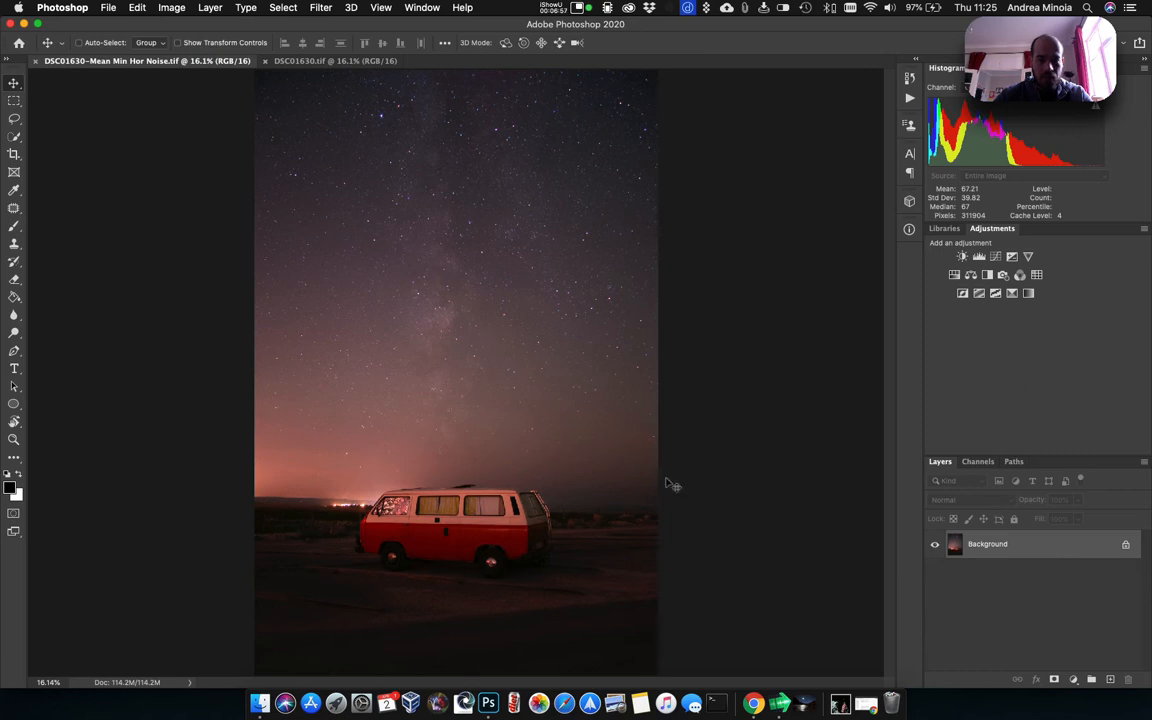
pyautogui.click(312, 60)
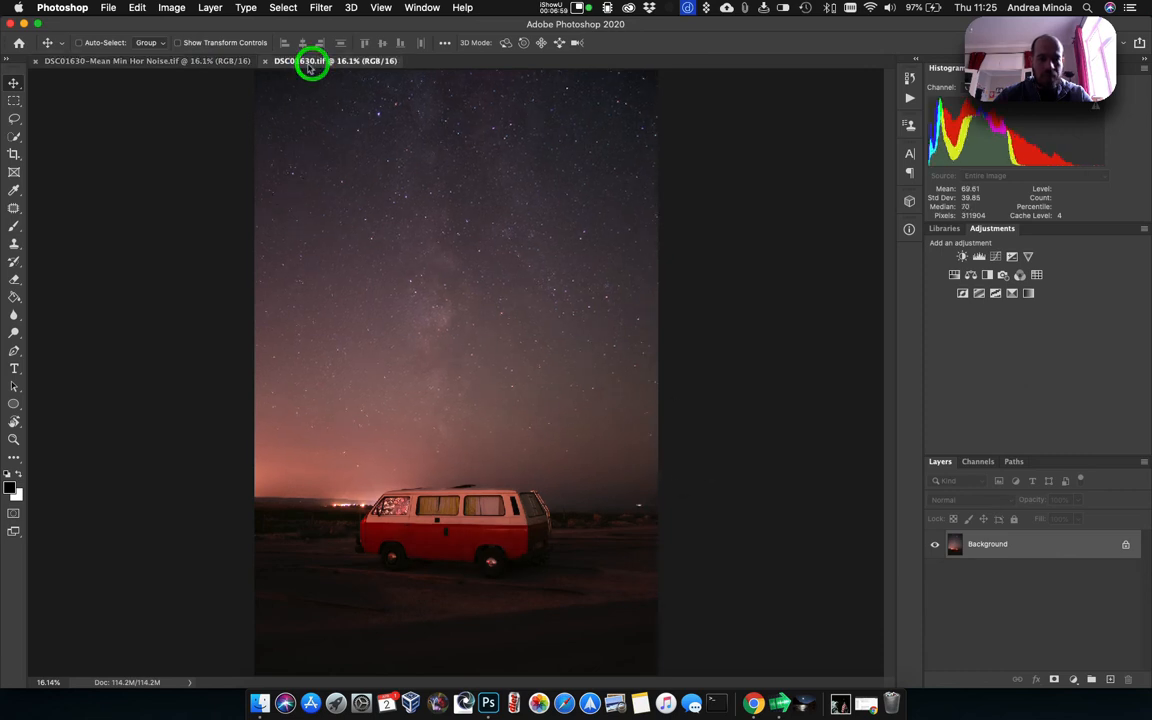
pyautogui.click(223, 63)
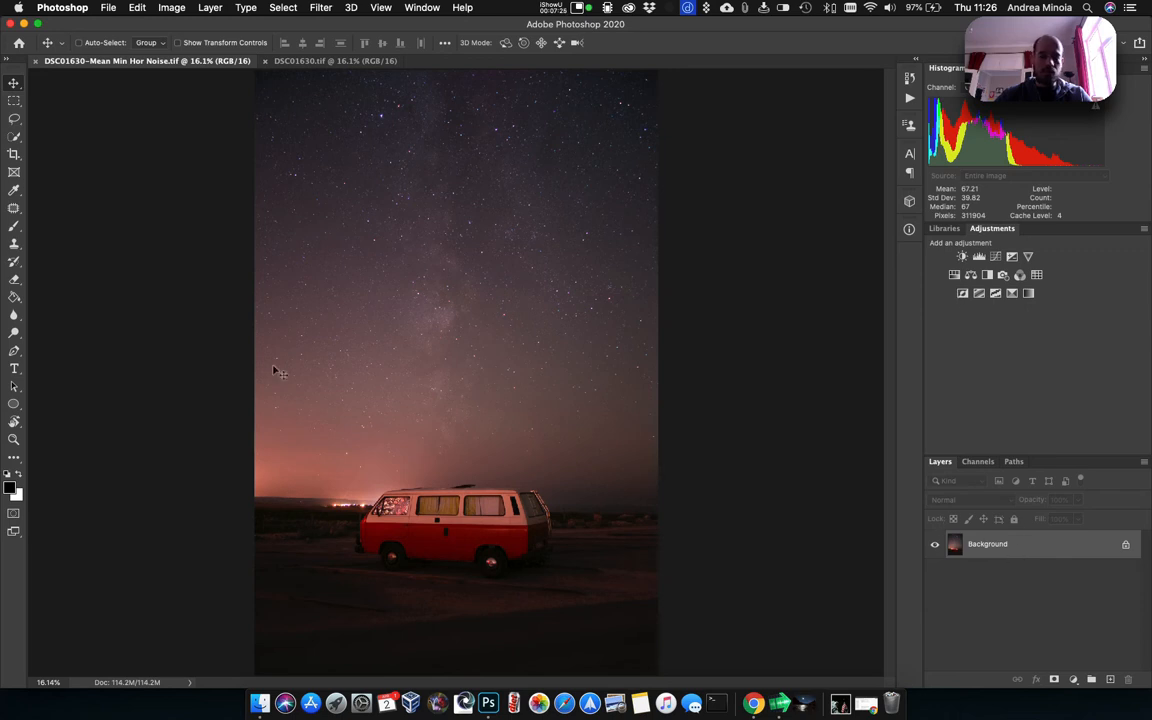
# Open the stacked composite in the Camera Raw Filter
pyautogui.click(381, 8)
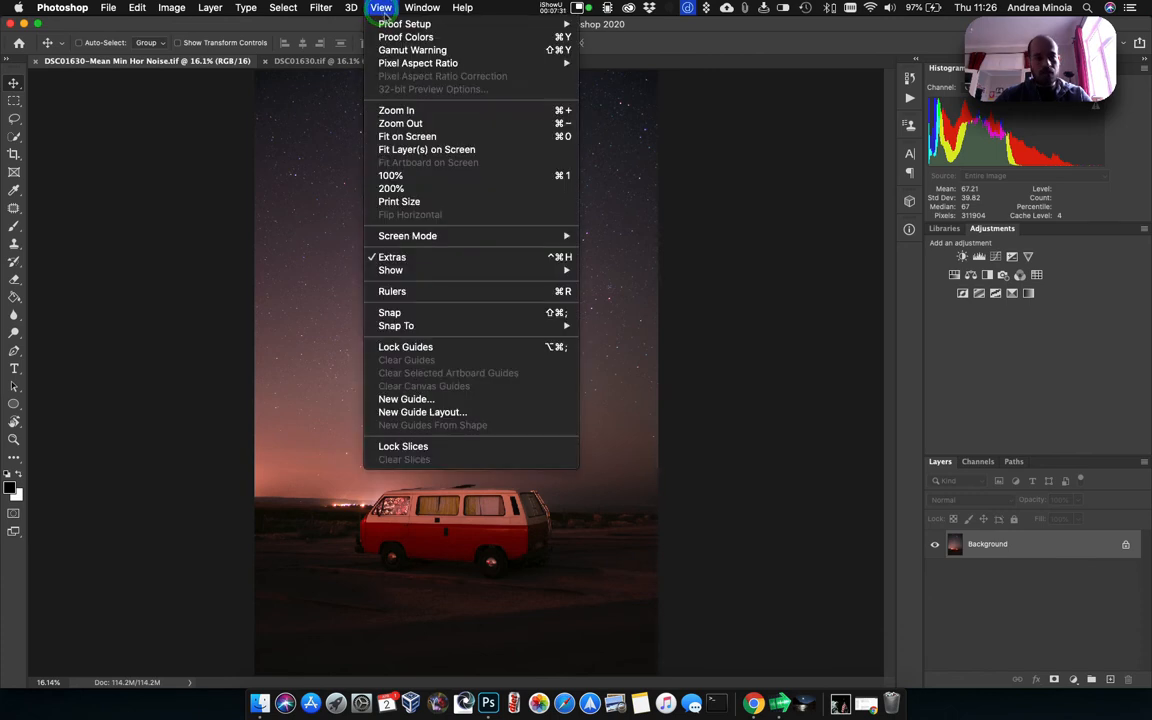
pyautogui.press('Right')
pyautogui.moveTo(312, 9)
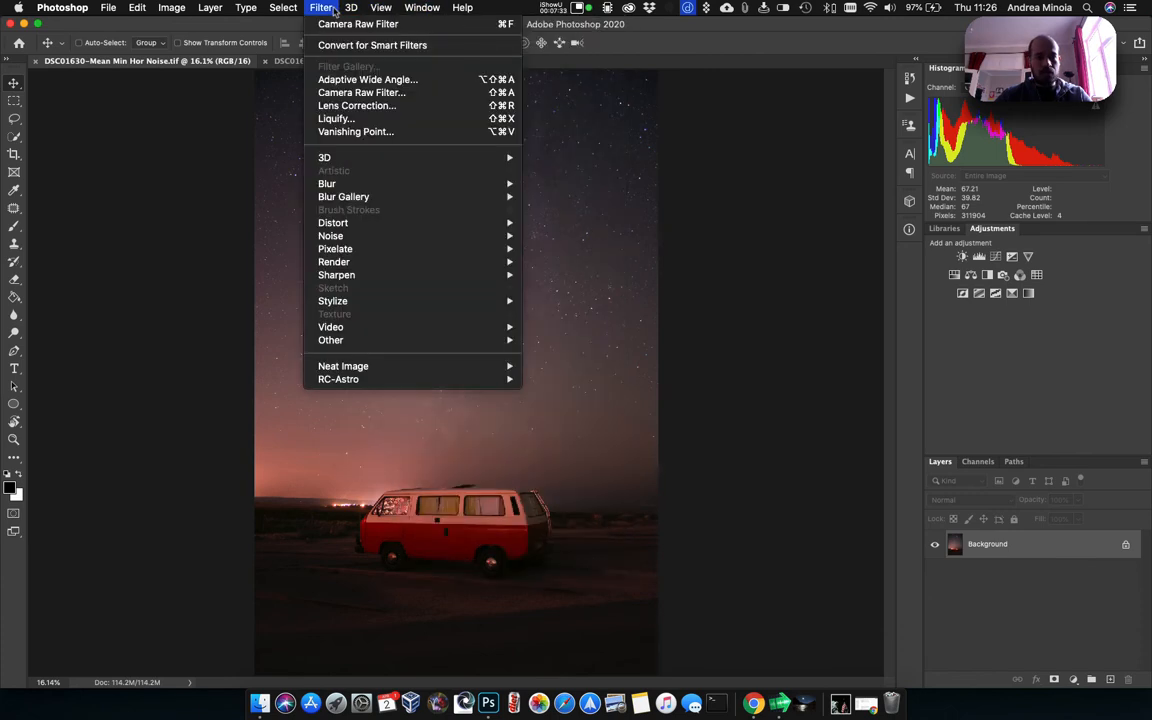
pyautogui.click(341, 90)
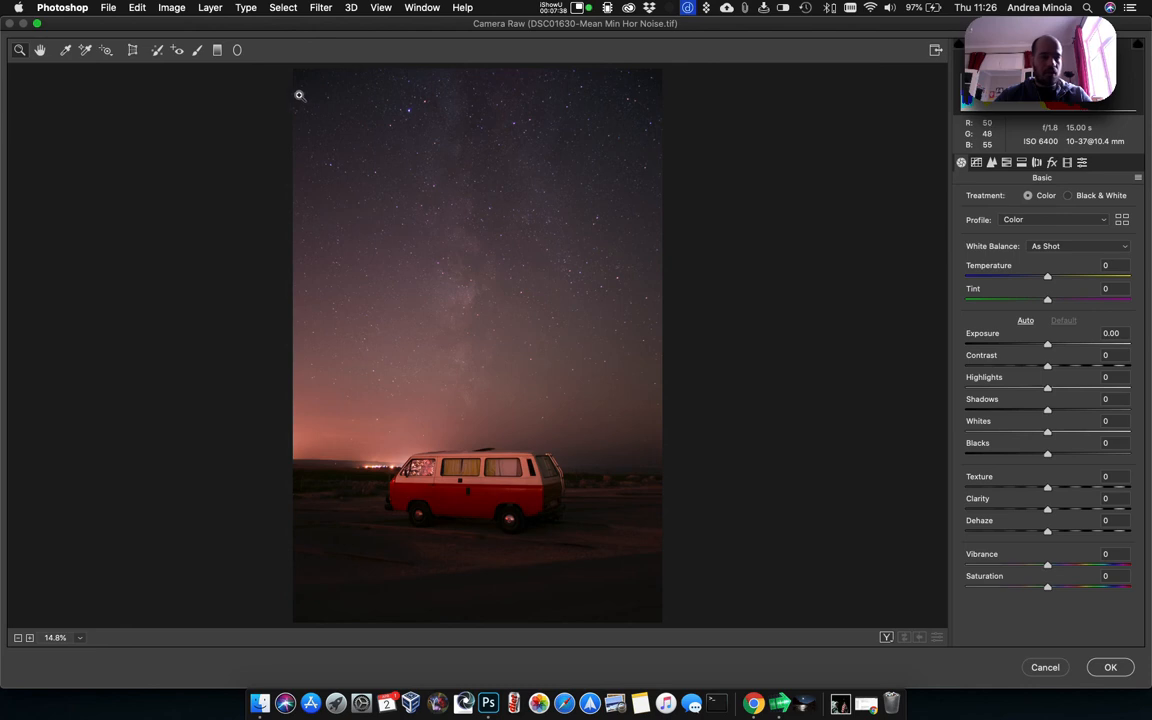
# Try sampling the white balance from several dark ground areas around the van
pyautogui.click(64, 52)
pyautogui.click(565, 597)
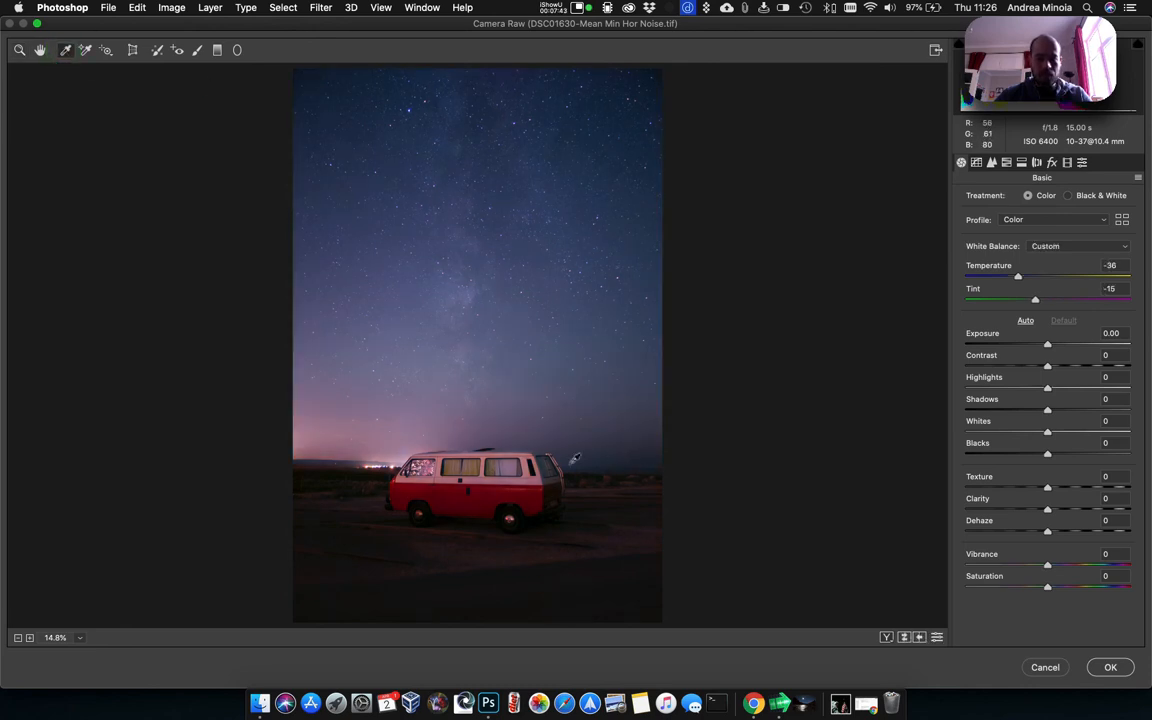
pyautogui.click(367, 521)
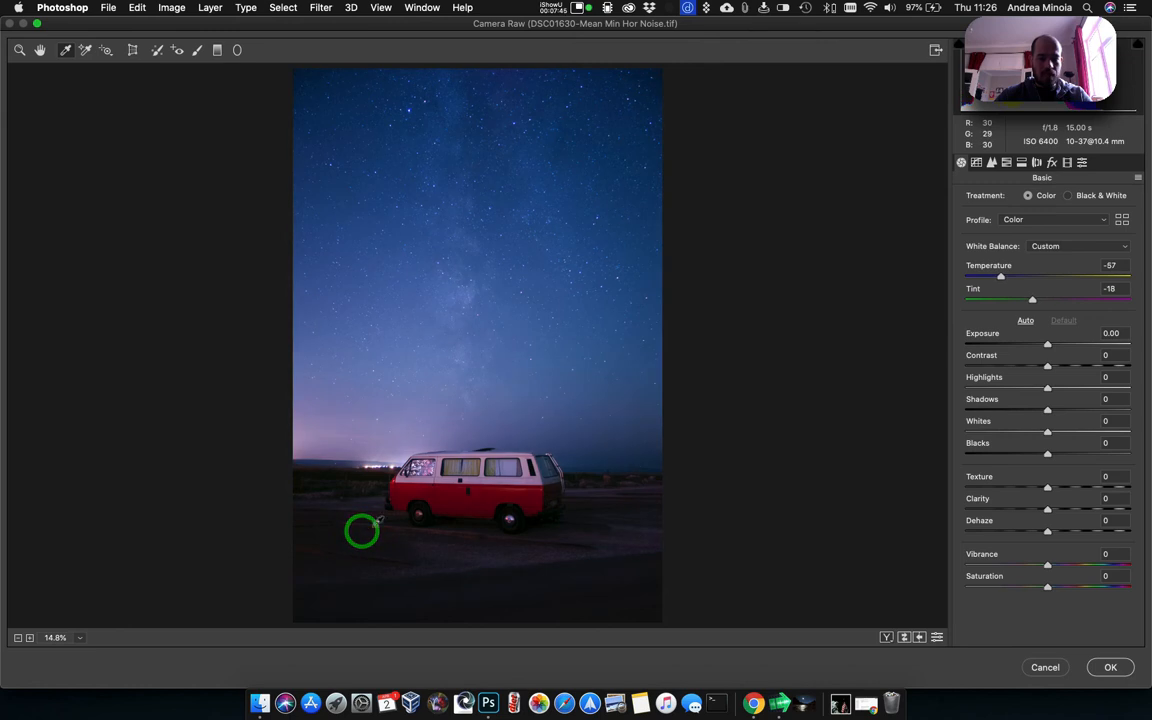
pyautogui.click(610, 485)
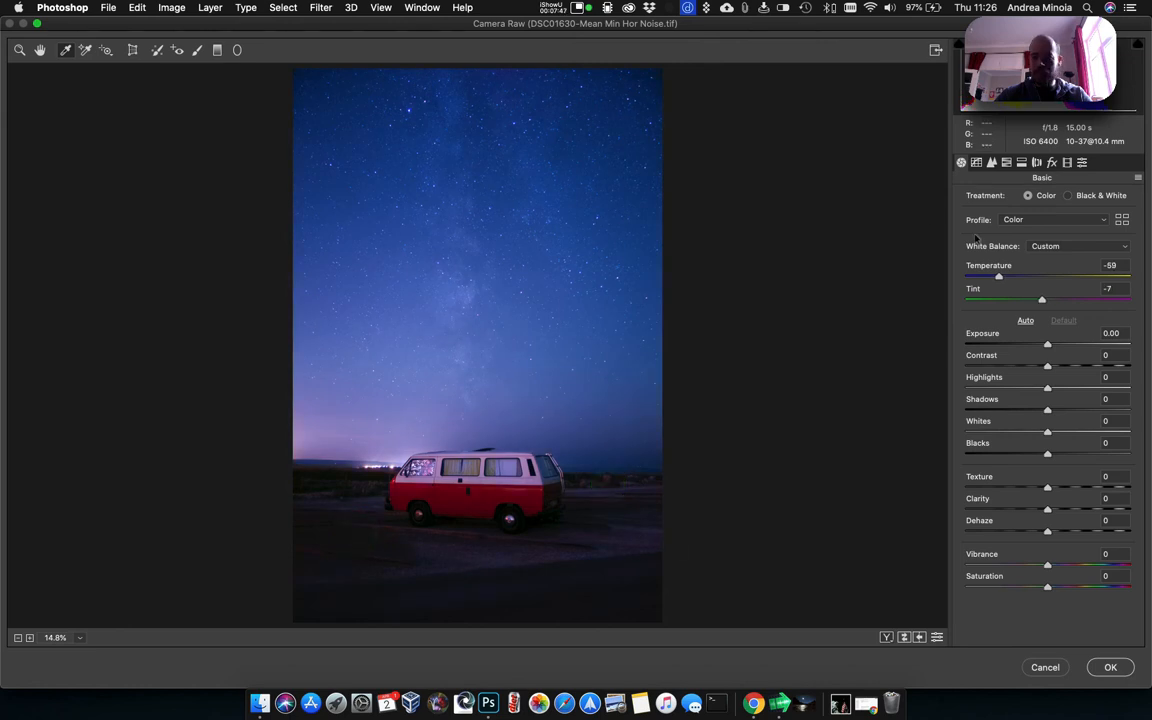
# Apply Auto white balance, and adjust Temperature to -18 and Tint to -18
pyautogui.click(1068, 247)
pyautogui.click(1066, 233)
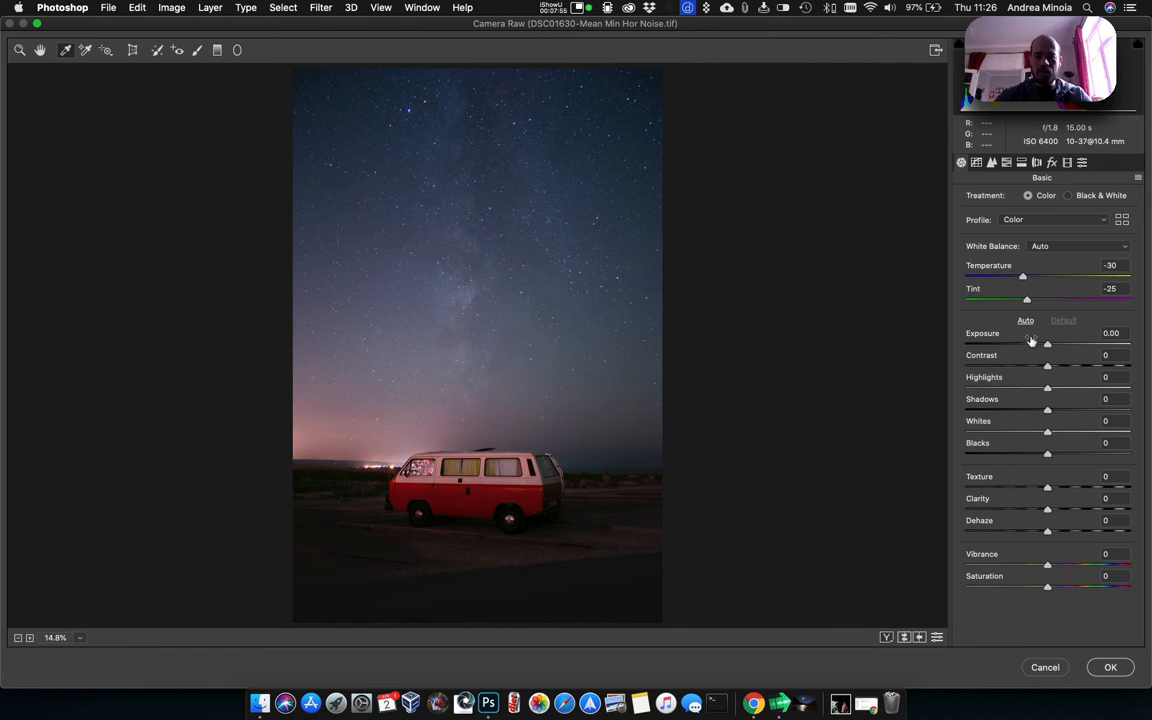
pyautogui.click(1023, 279)
pyautogui.moveTo(1023, 279); pyautogui.dragTo(1033, 303)
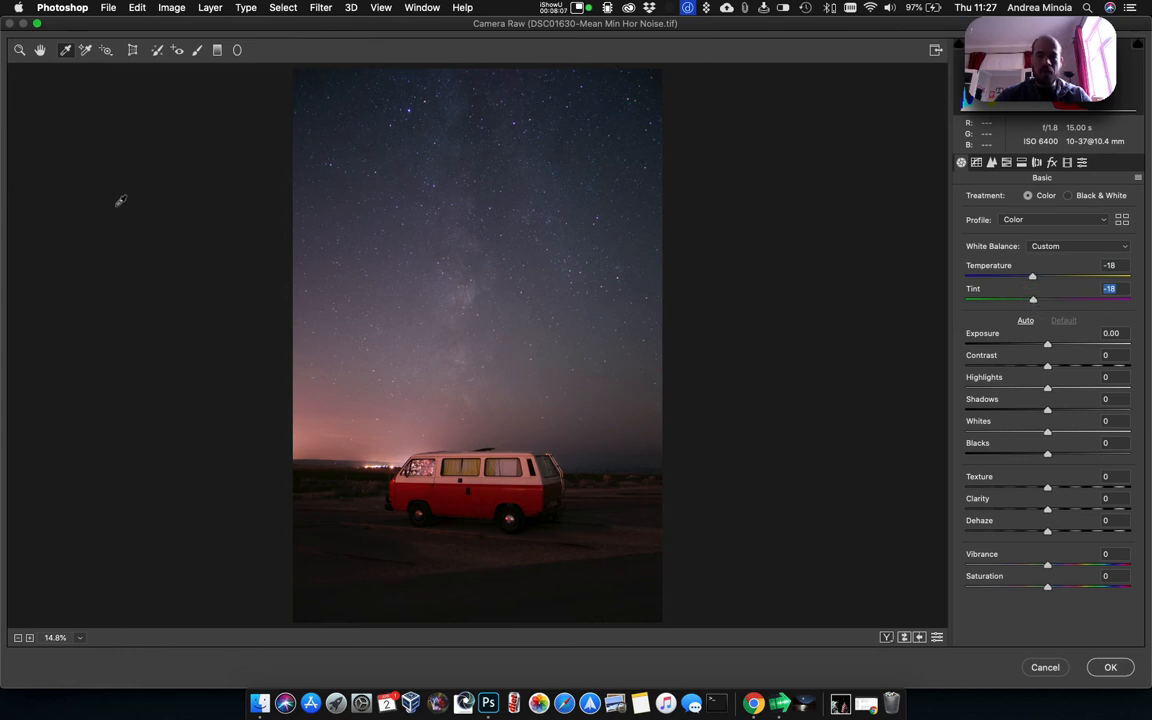
# Reset the Graduated Filter's local correction settings and draw a vertical gradient covering the sky, fading out just below the van
pyautogui.click(216, 50)
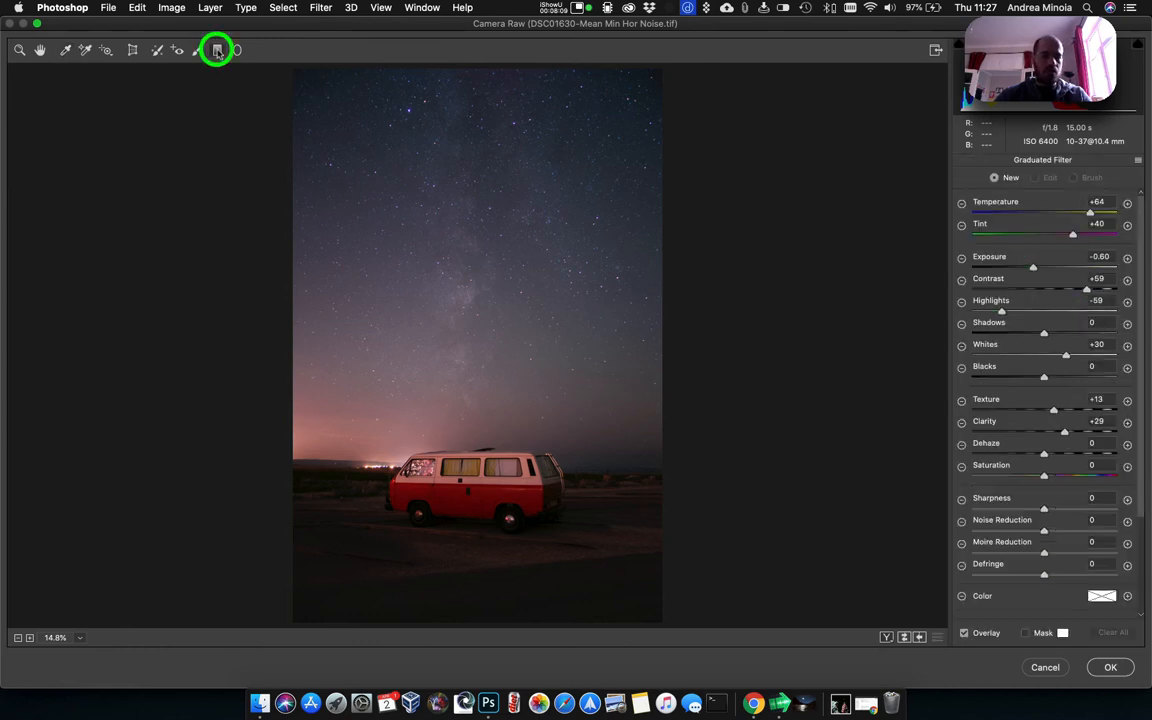
pyautogui.click(1137, 160)
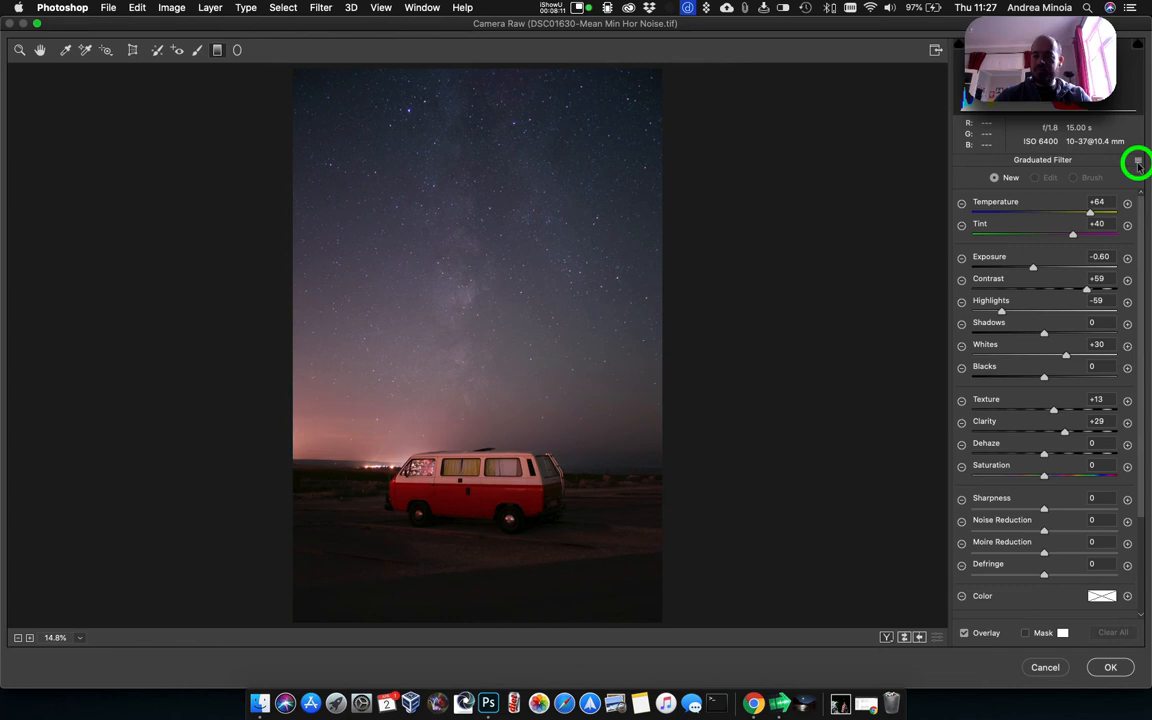
pyautogui.click(1100, 193)
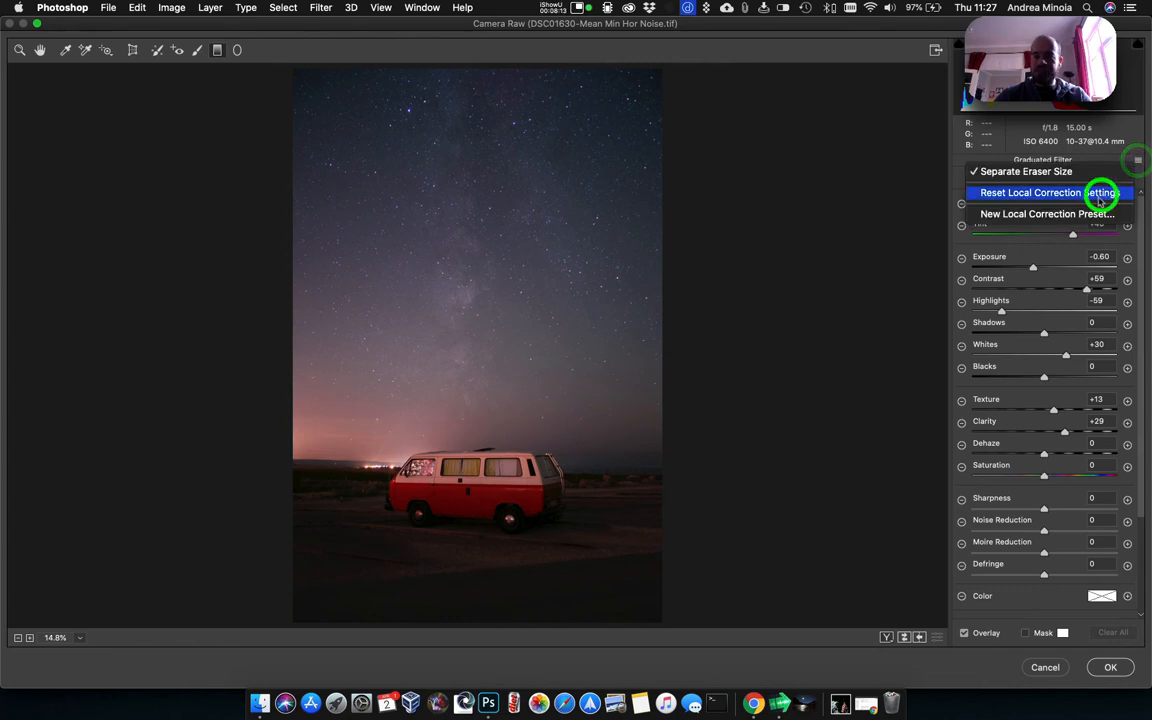
pyautogui.moveTo(471, 378); pyautogui.dragTo(471, 532)
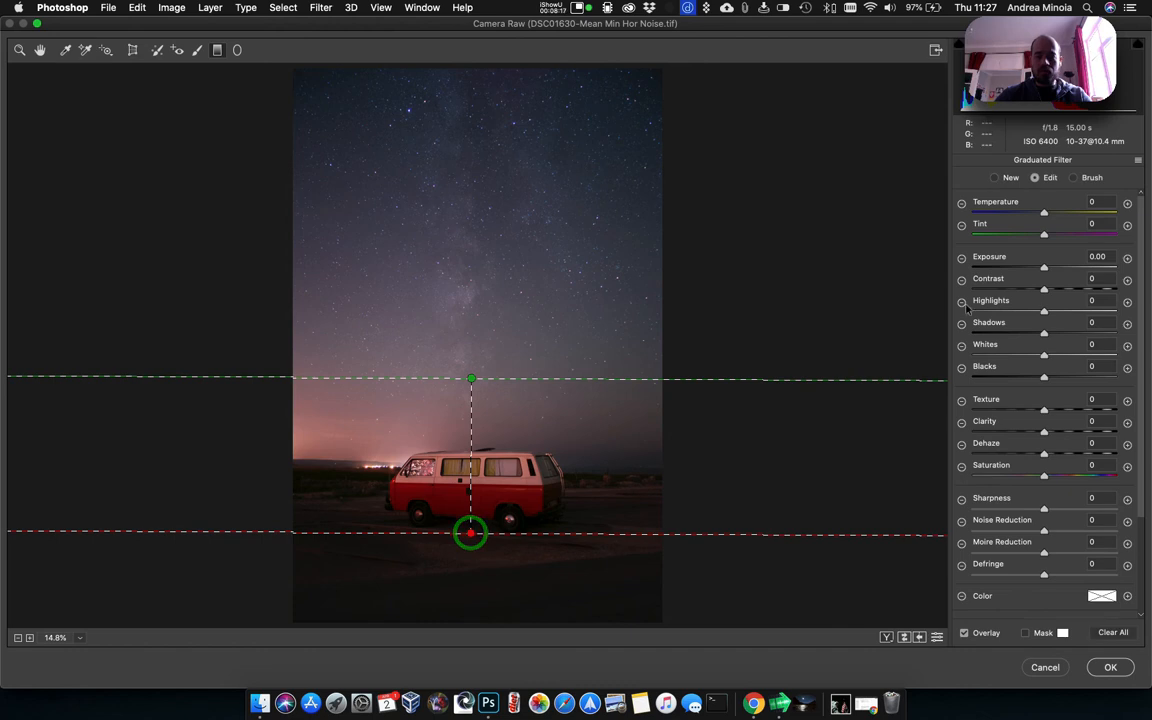
# Set the sky gradient to Exposure -0.10, Contrast +39, Highlights -1, Texture +9, Clarity +25 and Dehaze +9
pyautogui.moveTo(1046, 268); pyautogui.dragTo(1072, 289)
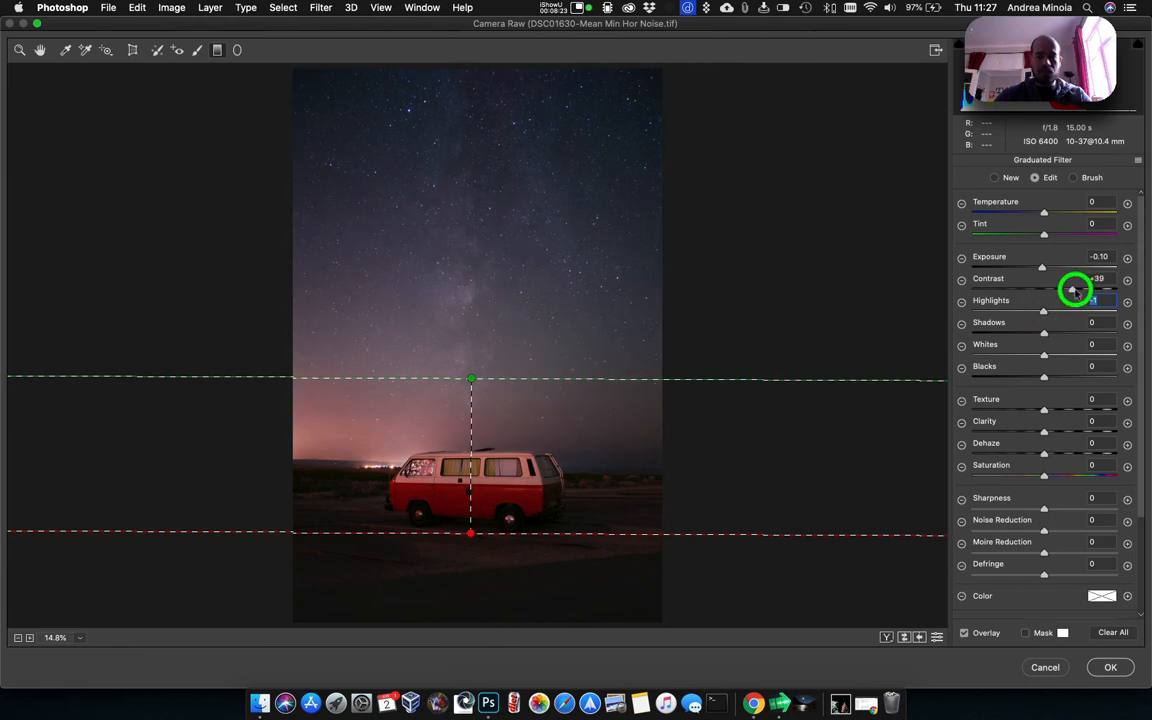
pyautogui.moveTo(1044, 453); pyautogui.dragTo(1052, 410)
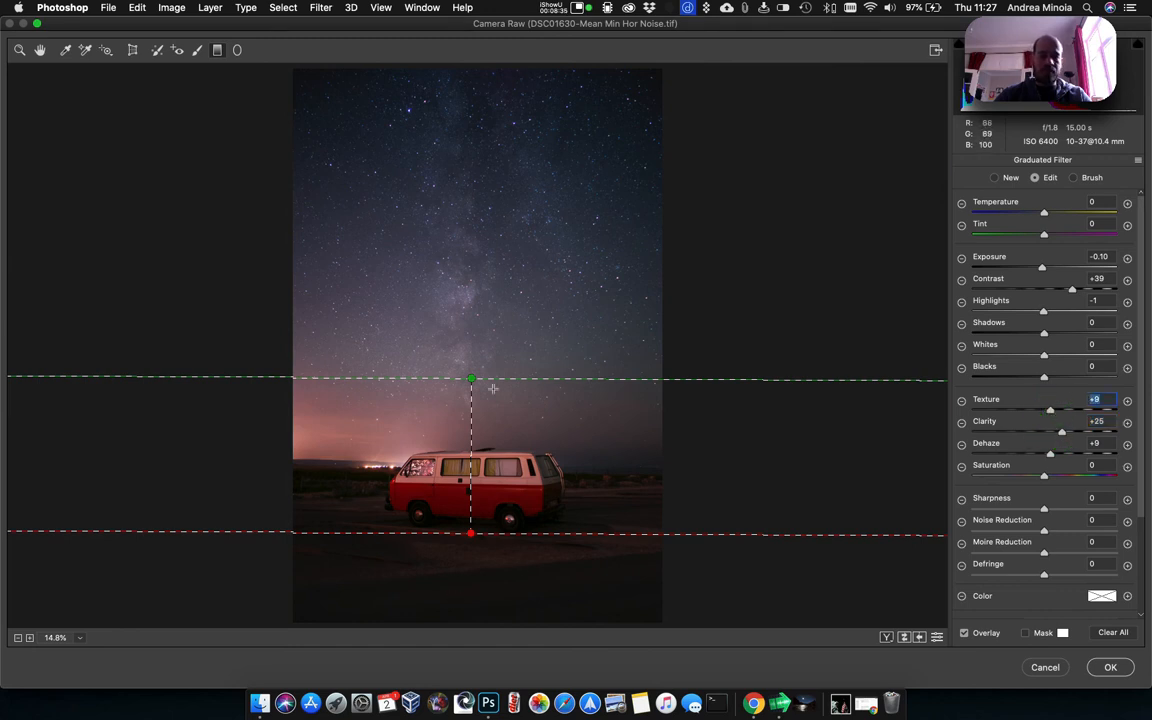
# Lower the gradient's full-strength edge to just above the van, check its mask coverage, and leave the Graduated Filter
pyautogui.moveTo(471, 378); pyautogui.dragTo(469, 421)
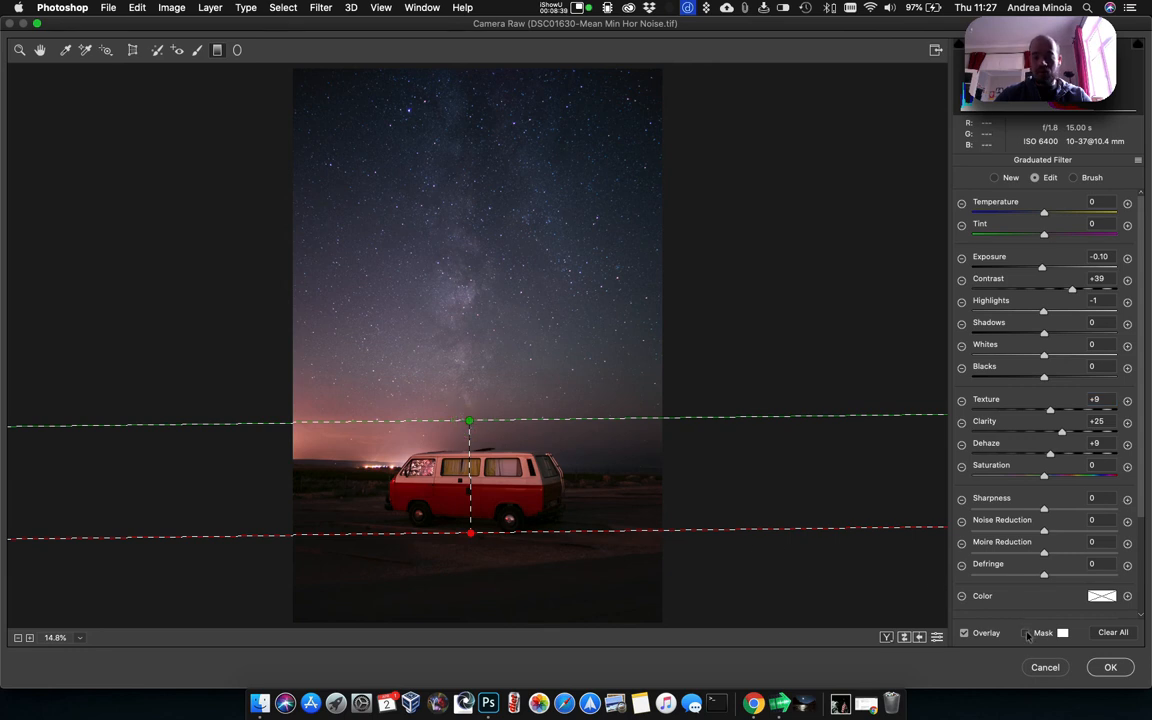
pyautogui.click(1025, 633)
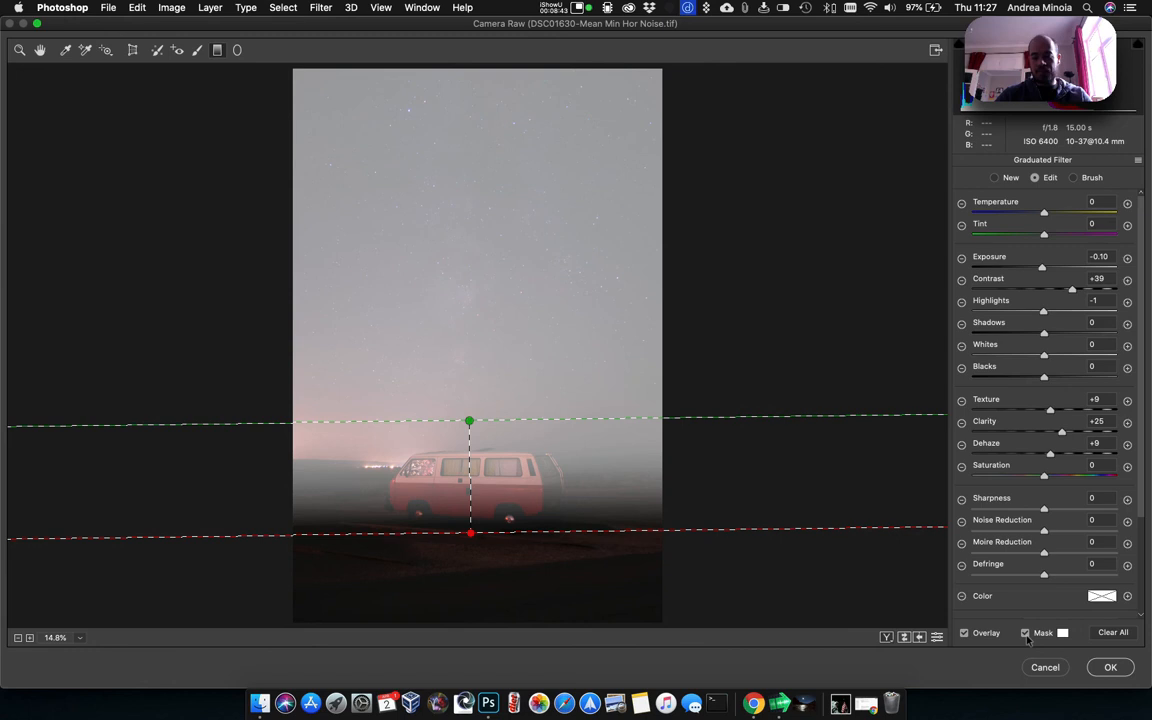
pyautogui.click(1025, 634)
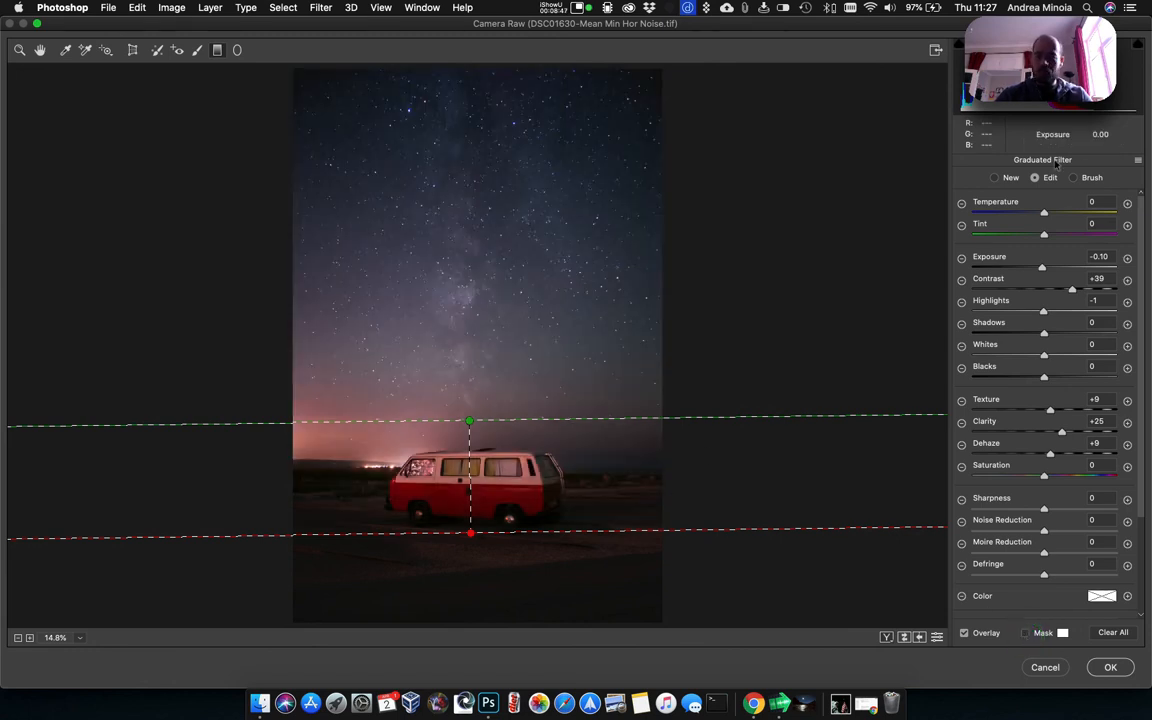
pyautogui.click(39, 51)
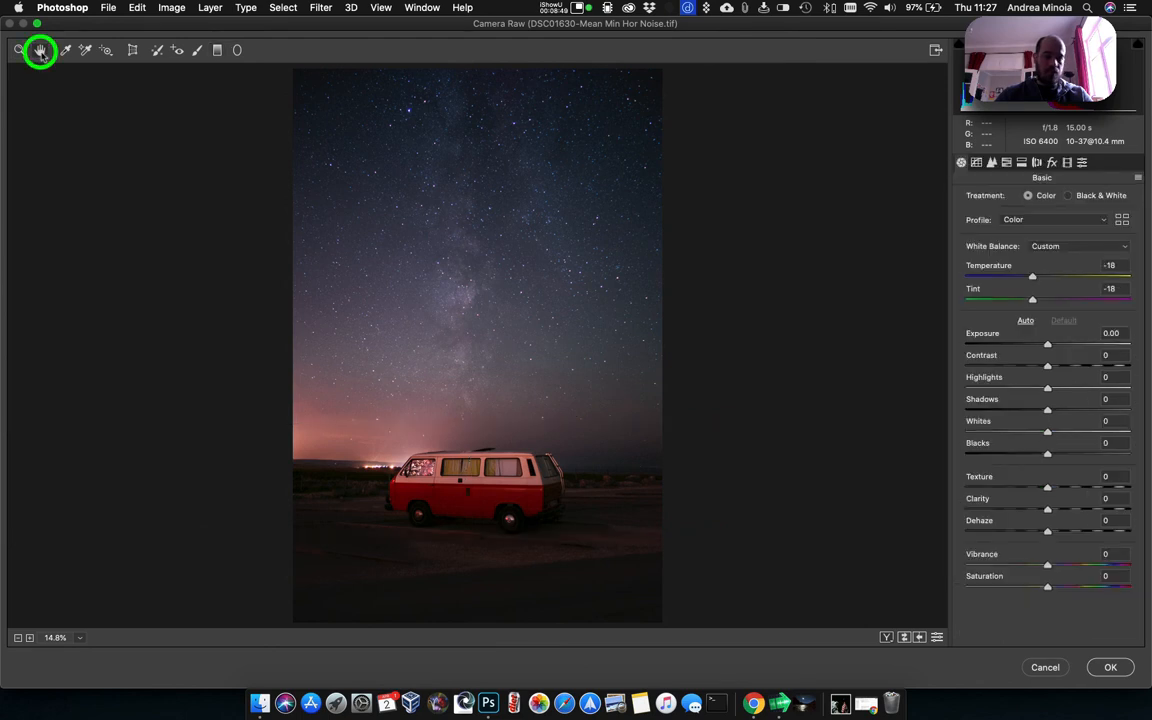
pyautogui.click(656, 75)
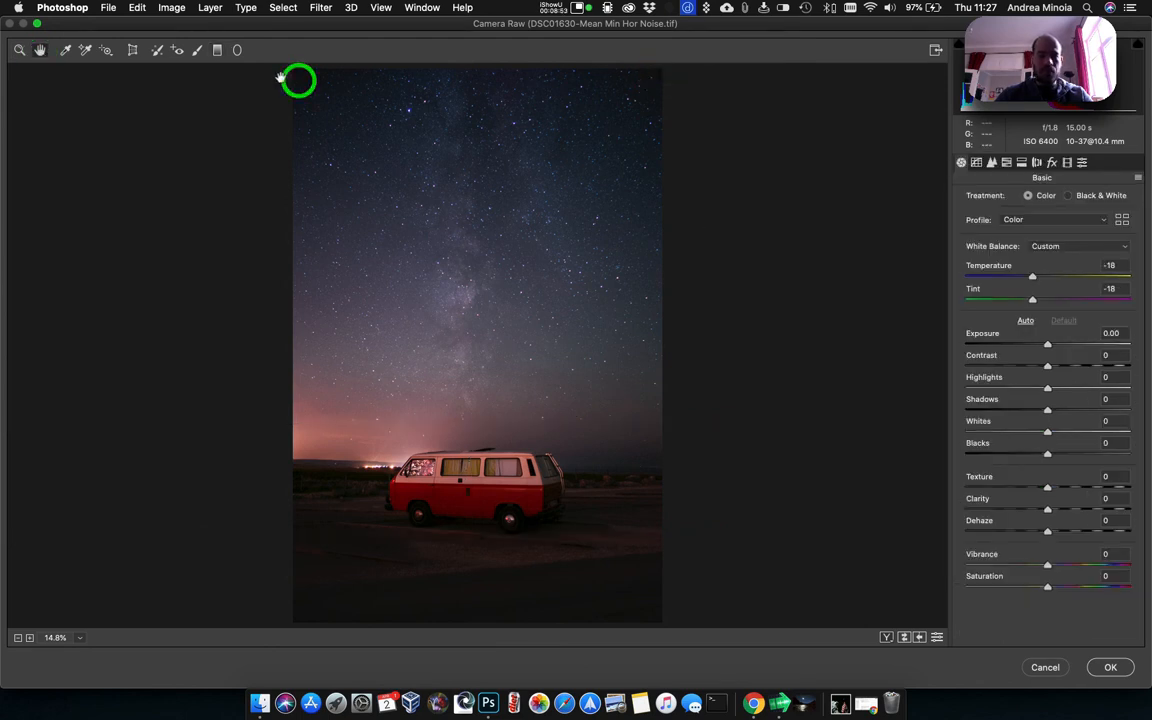
# Set the lens correction Vignetting Amount to +50, and the Sharpening Amount to 61 with Masking 37
pyautogui.click(1037, 162)
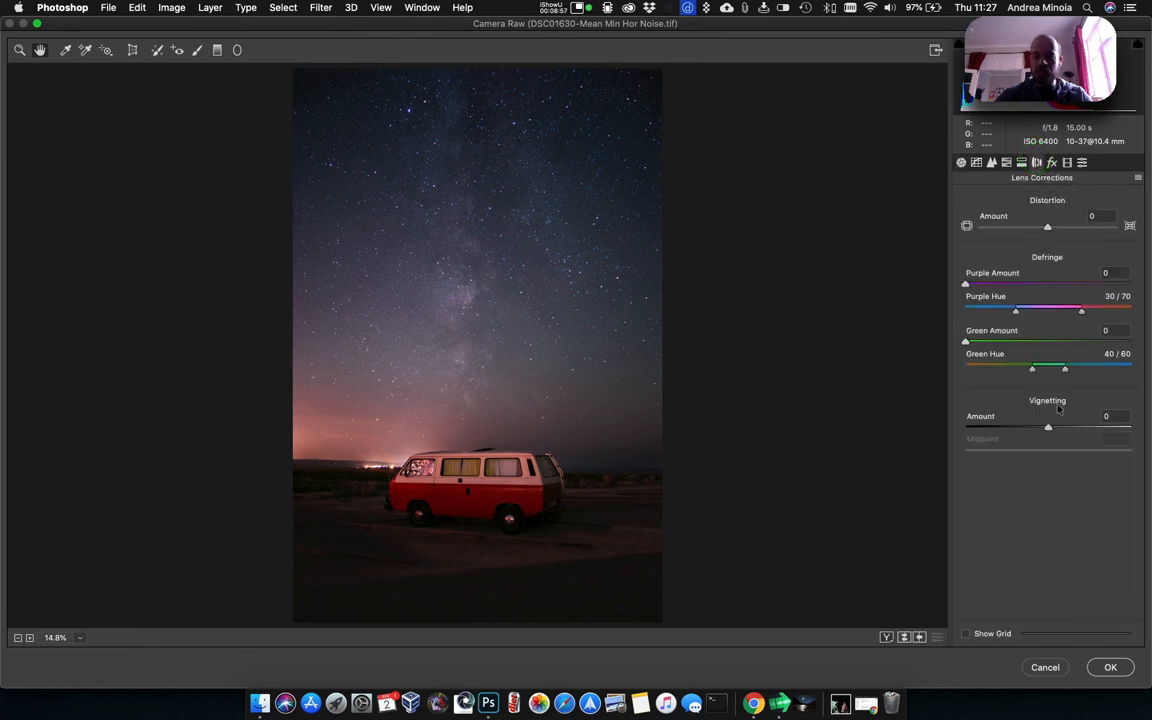
pyautogui.moveTo(1050, 428); pyautogui.dragTo(1092, 428)
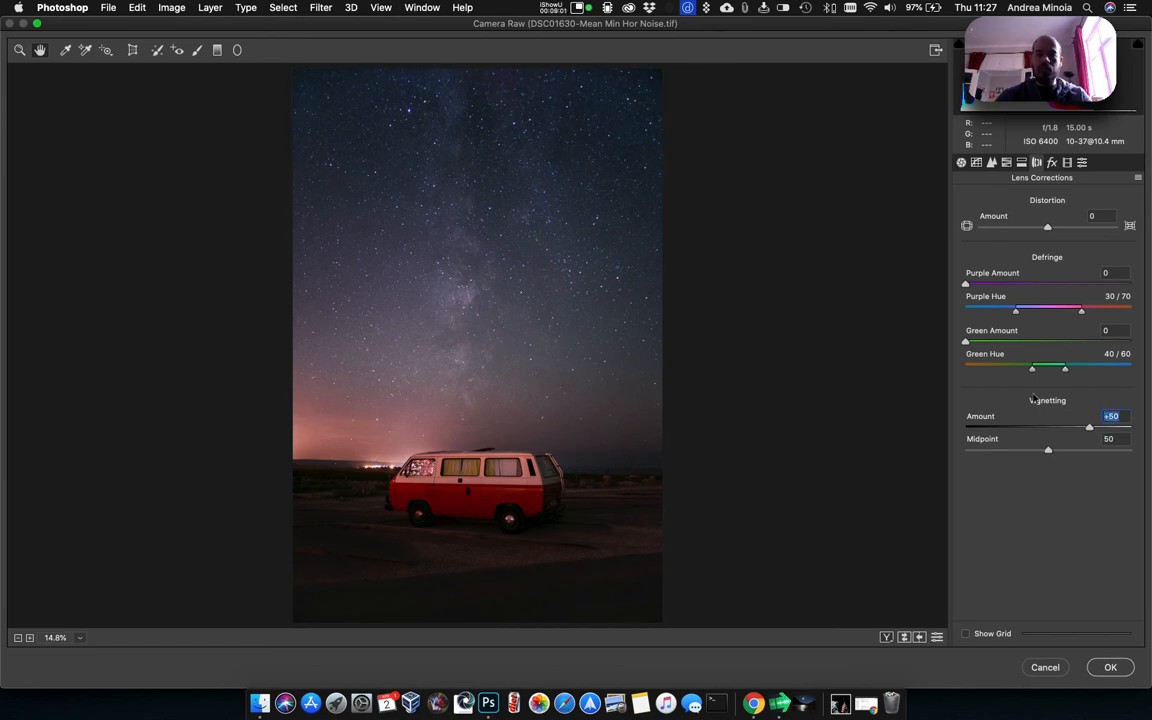
pyautogui.click(991, 162)
pyautogui.moveTo(966, 220); pyautogui.dragTo(1031, 218)
pyautogui.moveTo(966, 291); pyautogui.dragTo(1026, 291)
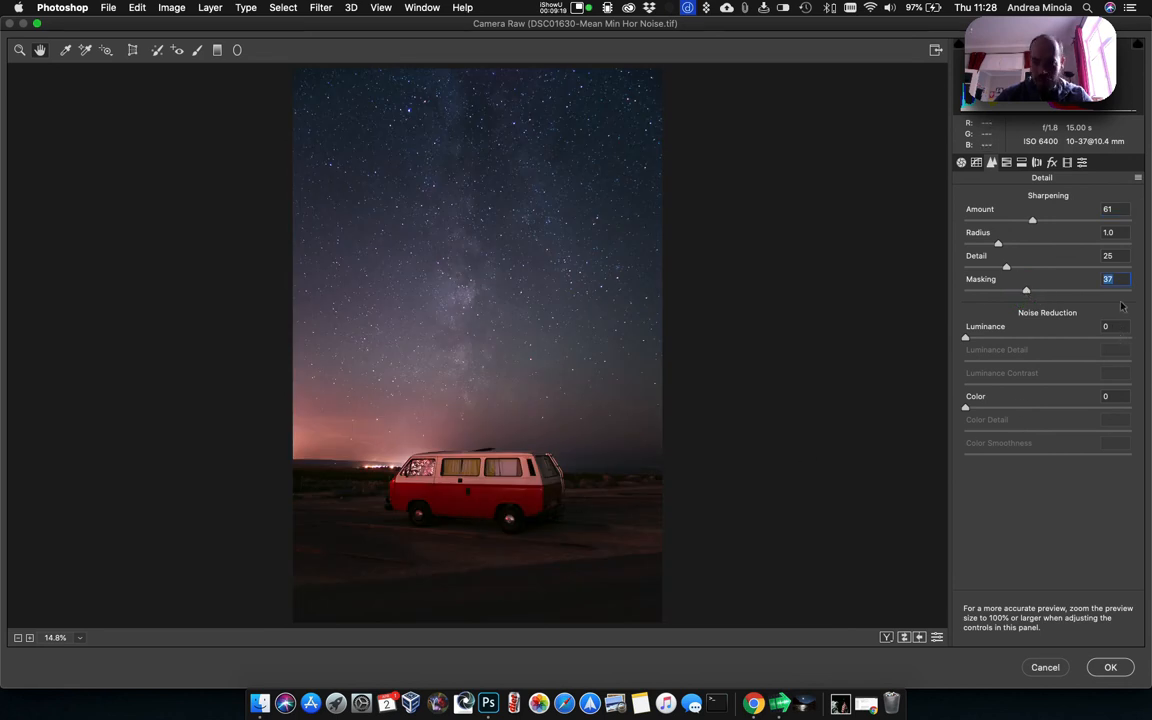
# Set the Color noise reduction to 25
pyautogui.click(1106, 398)
pyautogui.write('25')
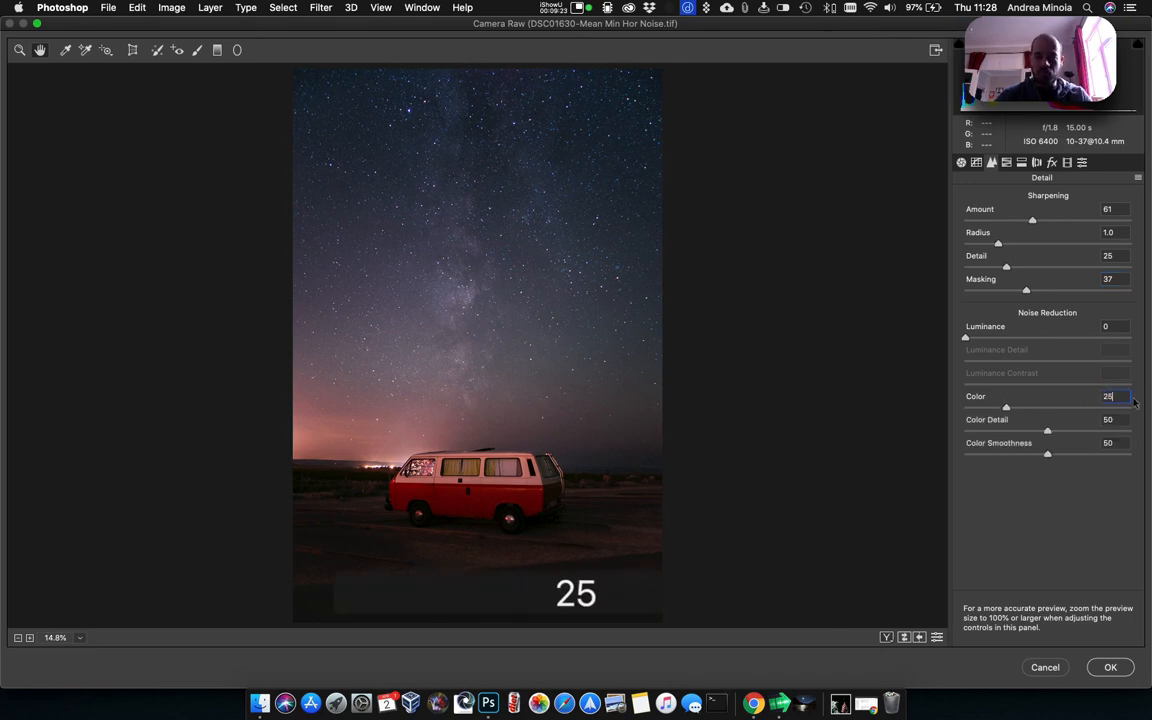
pyautogui.click(1124, 399)
pyautogui.click(1118, 419)
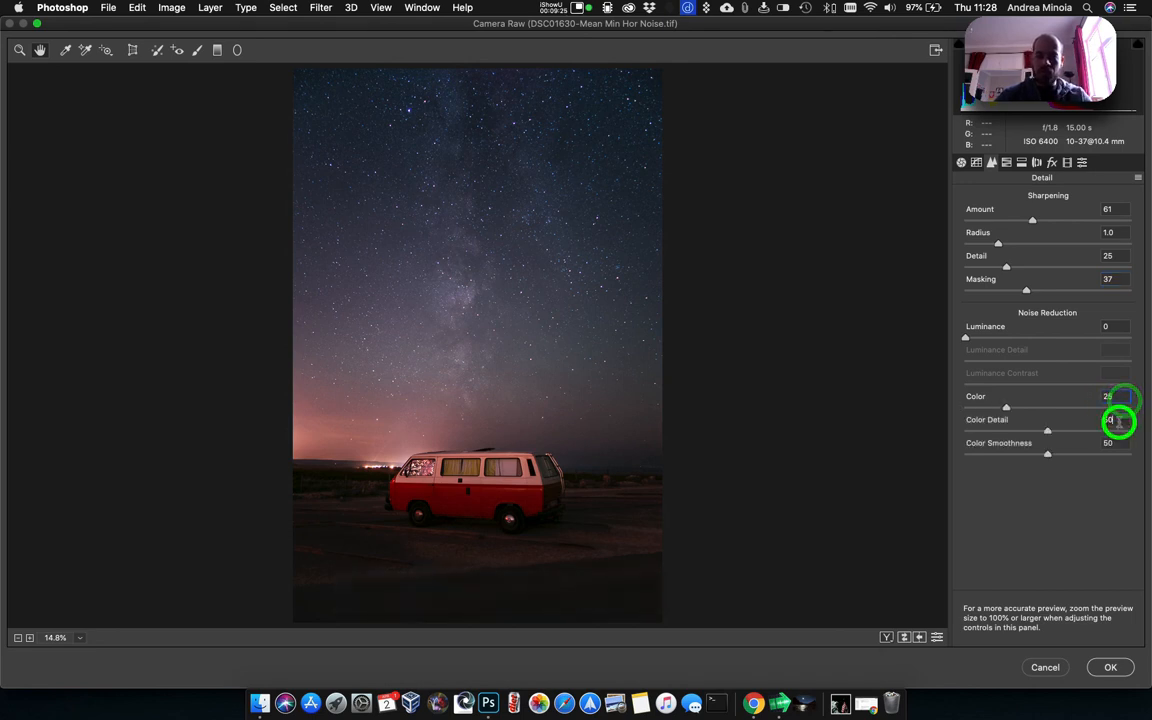
pyautogui.click(1115, 397)
# Set Luminance noise reduction to 5 and Luminance Contrast to 50, and apply the Camera Raw Filter to the composite
pyautogui.click(1116, 326)
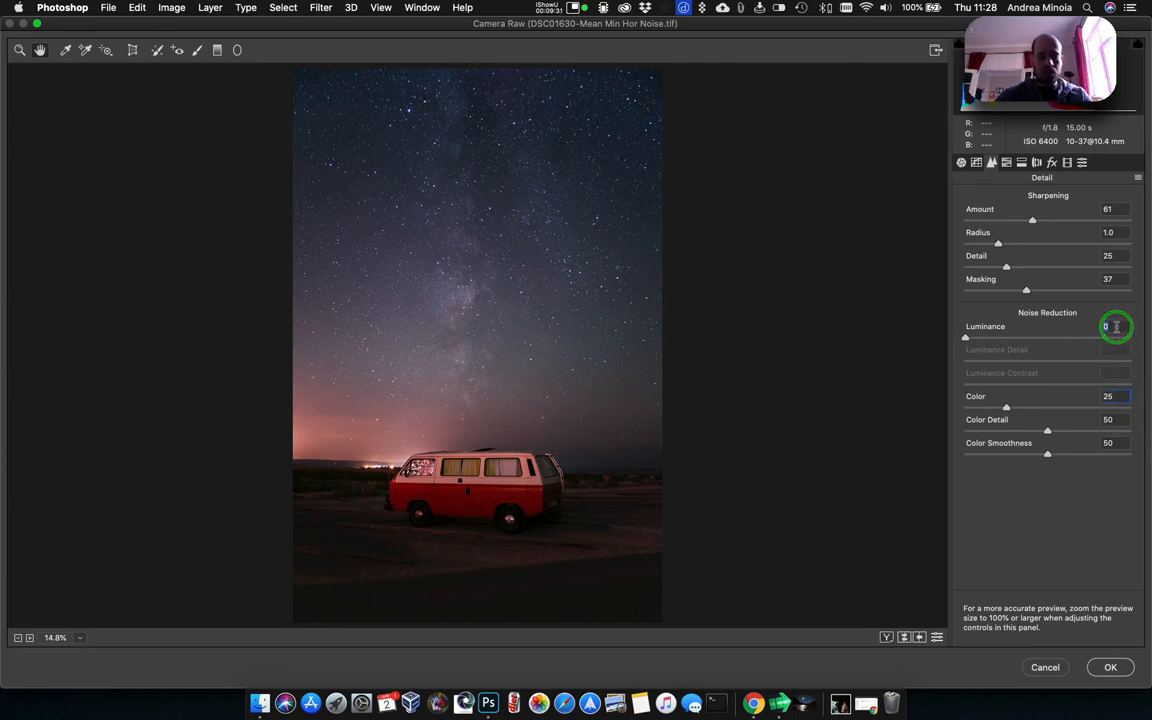
pyautogui.write('5')
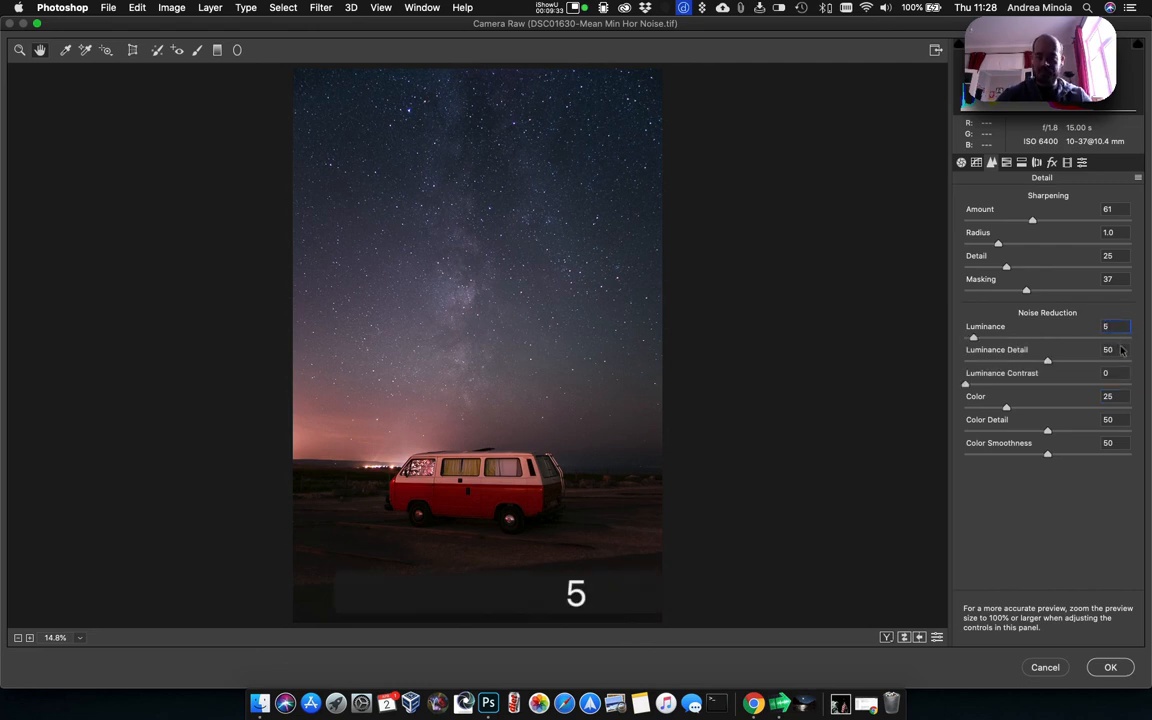
pyautogui.click(1112, 372)
pyautogui.write('50')
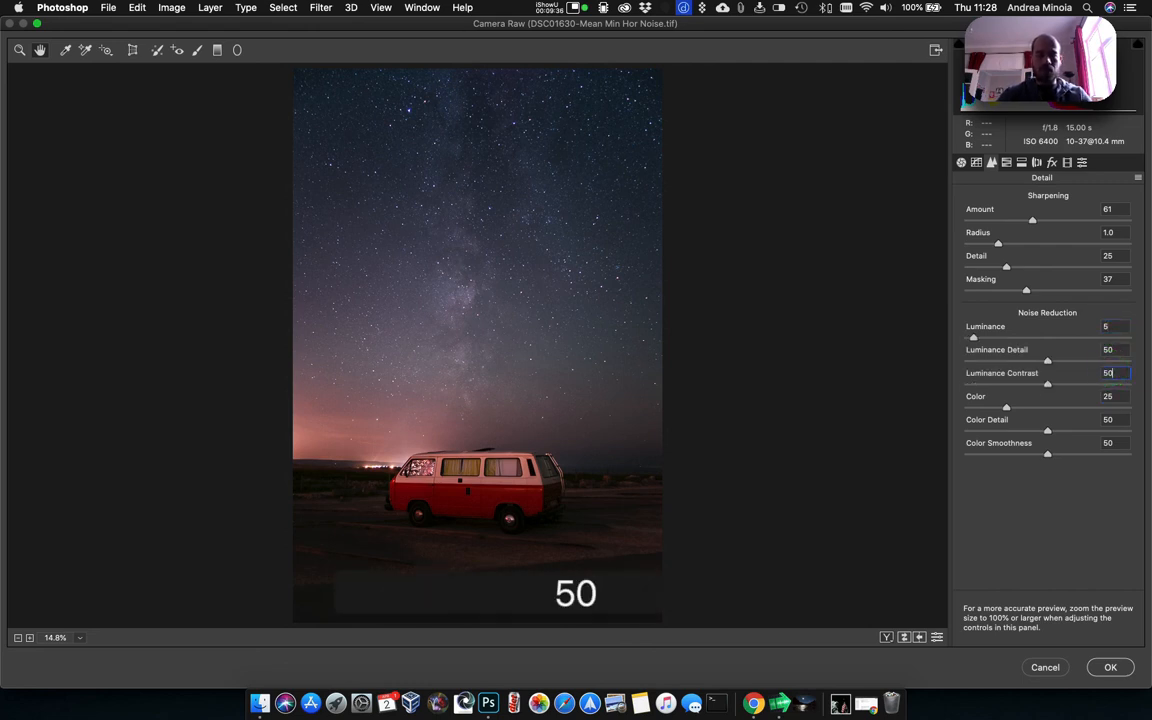
pyautogui.click(1123, 352)
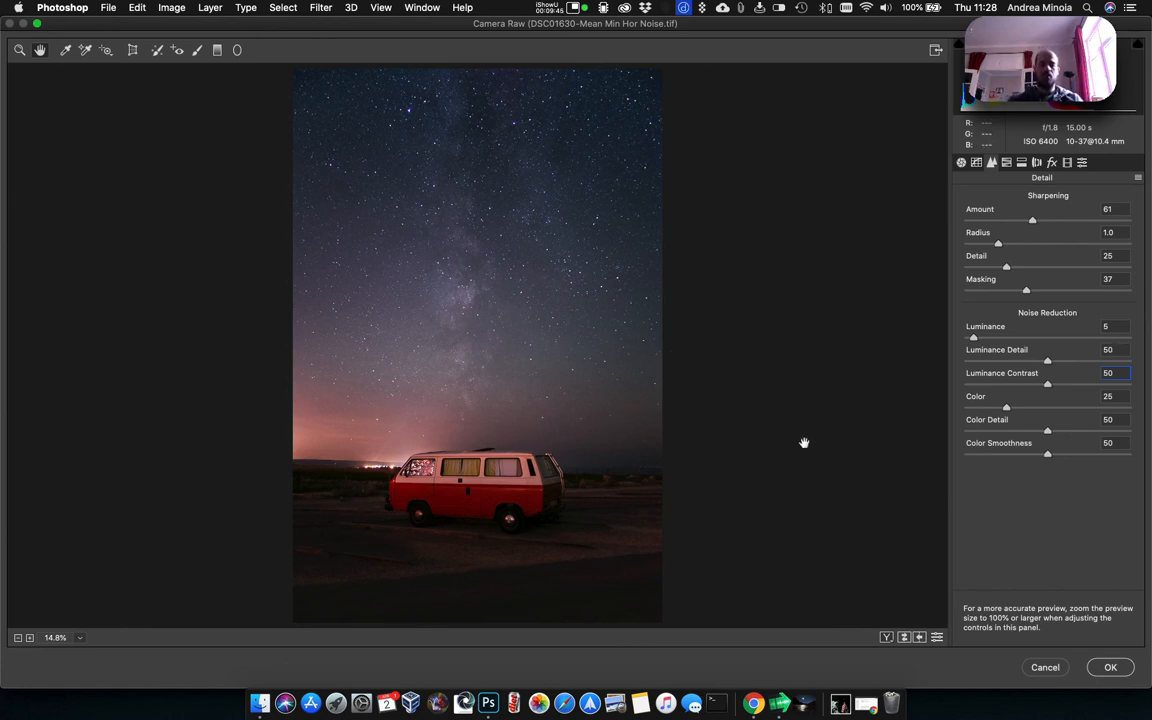
pyautogui.click(1110, 668)
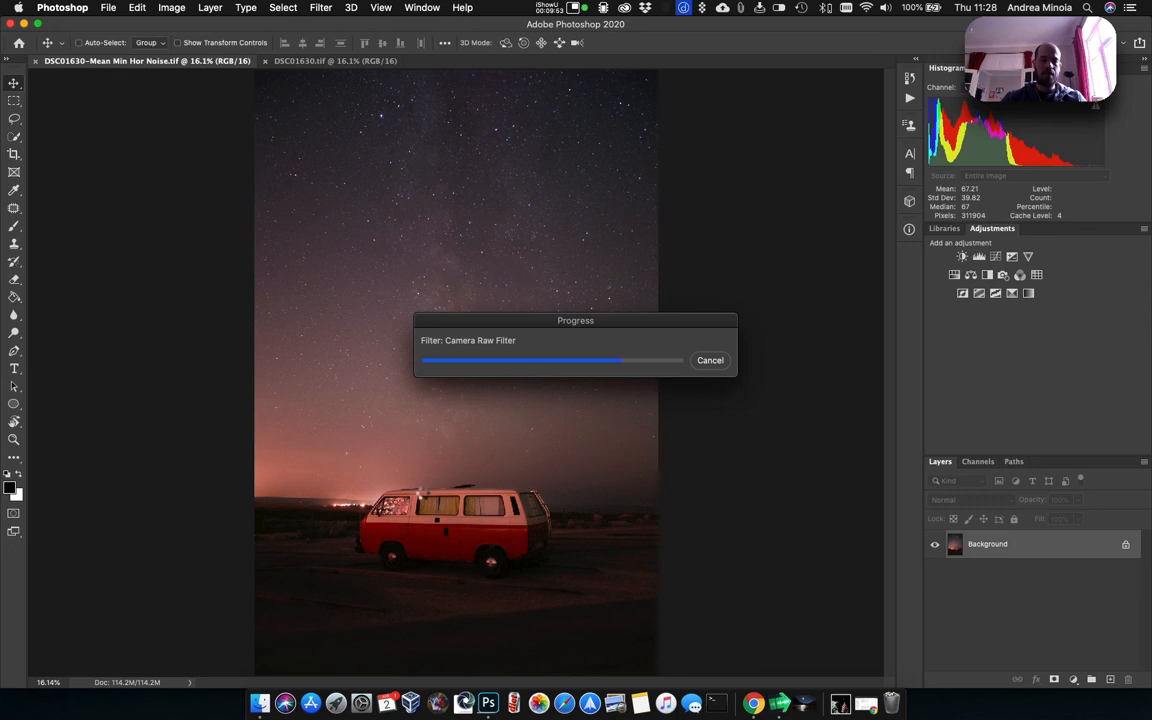
# Compare the edited composite with the unprocessed single frame DSC01630.tif, ending on the composite
pyautogui.click(356, 62)
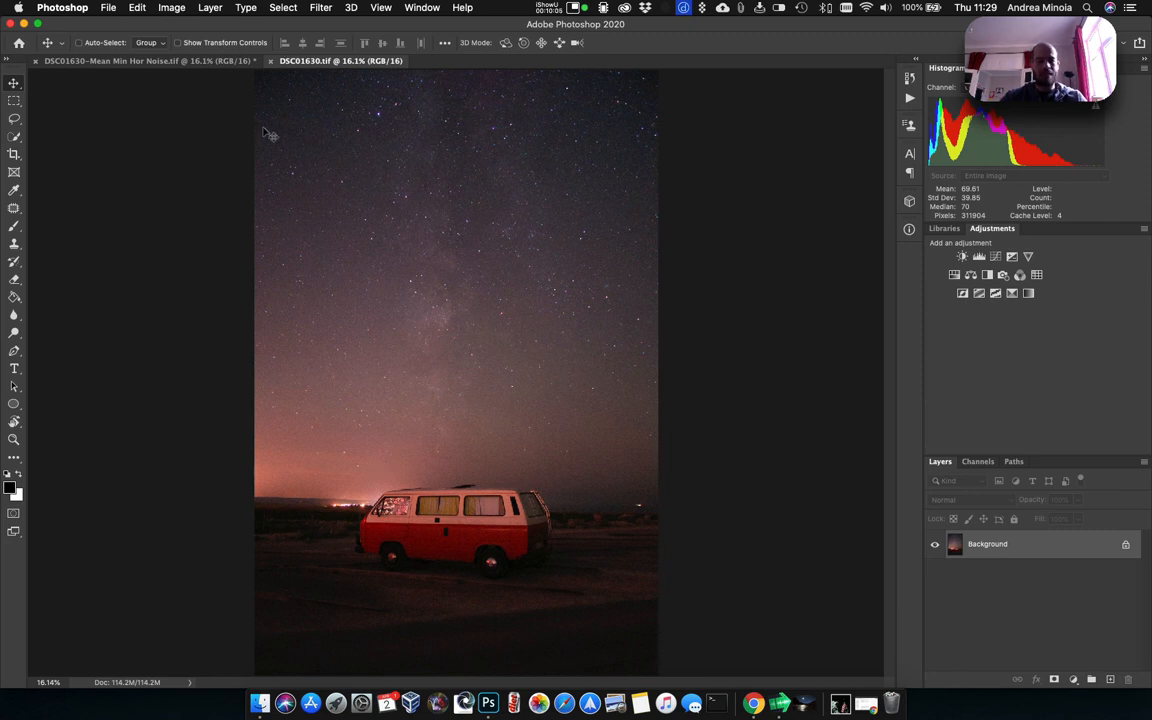
pyautogui.click(229, 61)
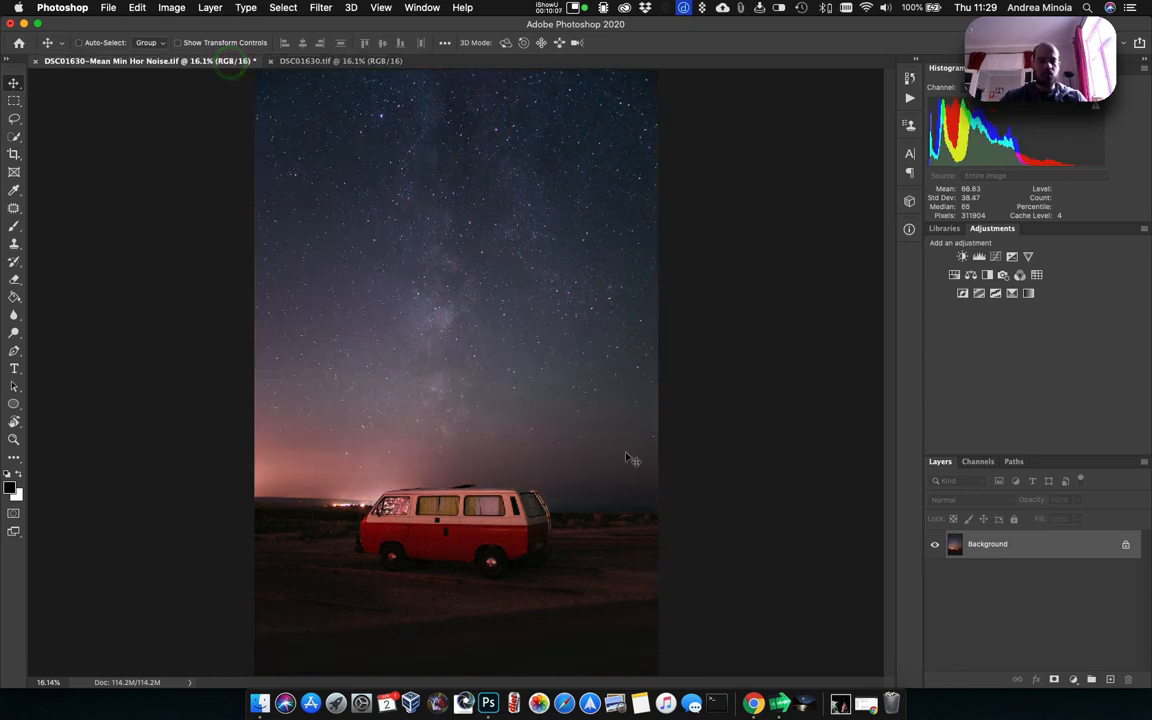